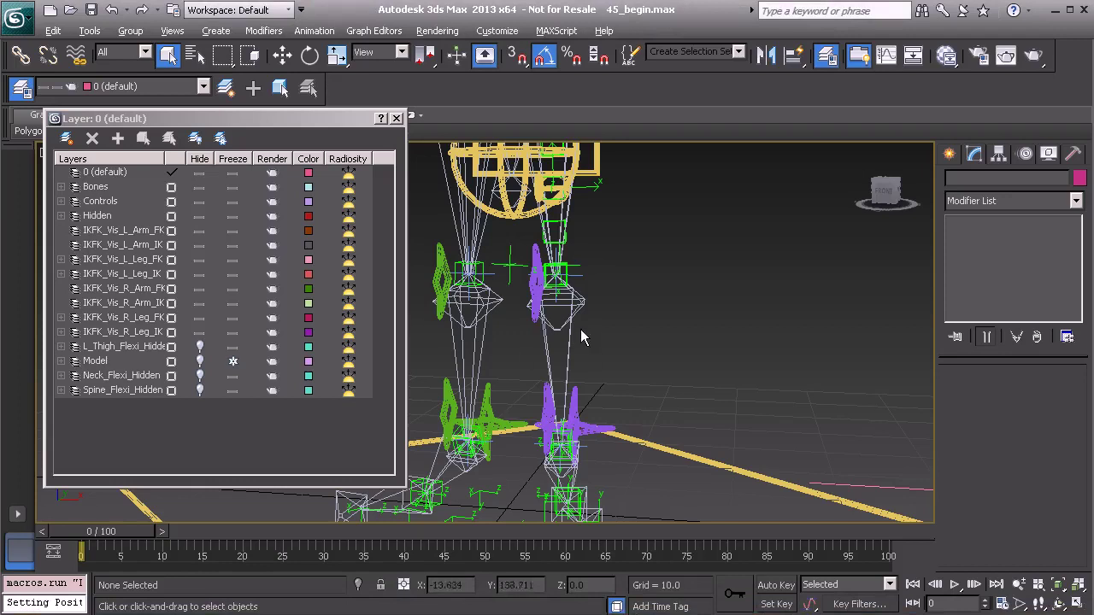
pyautogui.scroll(-4, 581, 337)
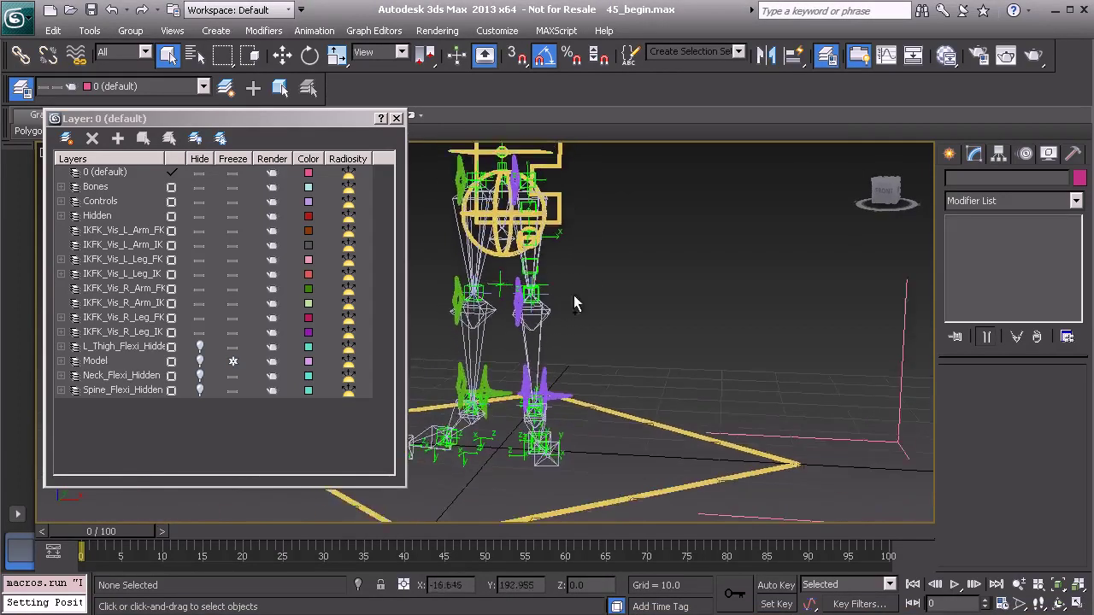
pyautogui.keyDown('alt'); pyautogui.moveTo(574, 304); pyautogui.dragTo(578, 224, button='middle'); pyautogui.keyUp('alt')
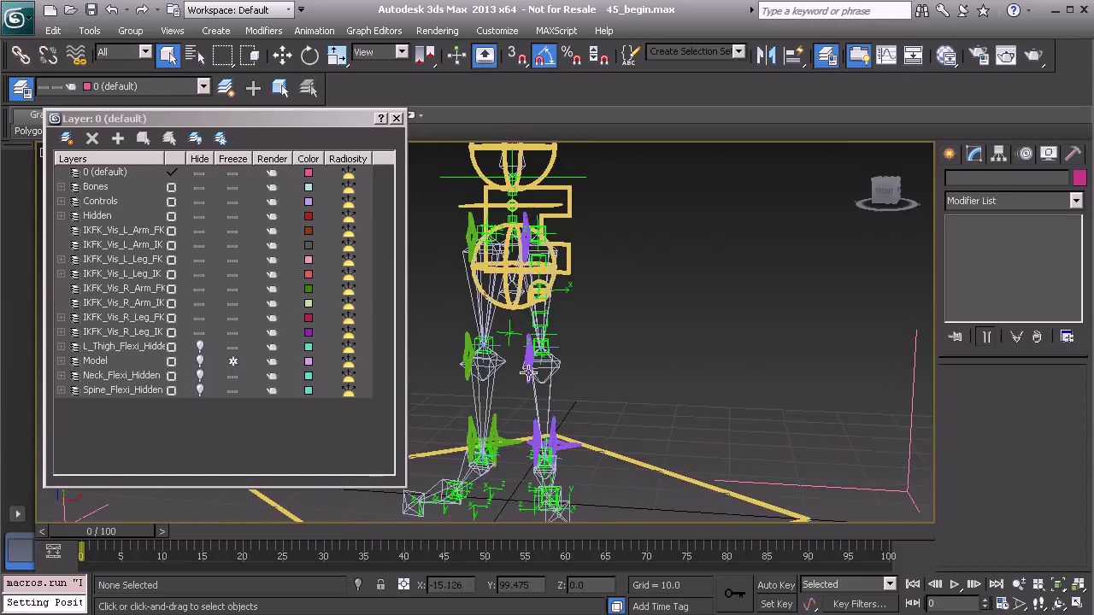
pyautogui.keyDown('alt'); pyautogui.moveTo(543, 369); pyautogui.dragTo(529, 329, button='middle'); pyautogui.keyUp('alt')
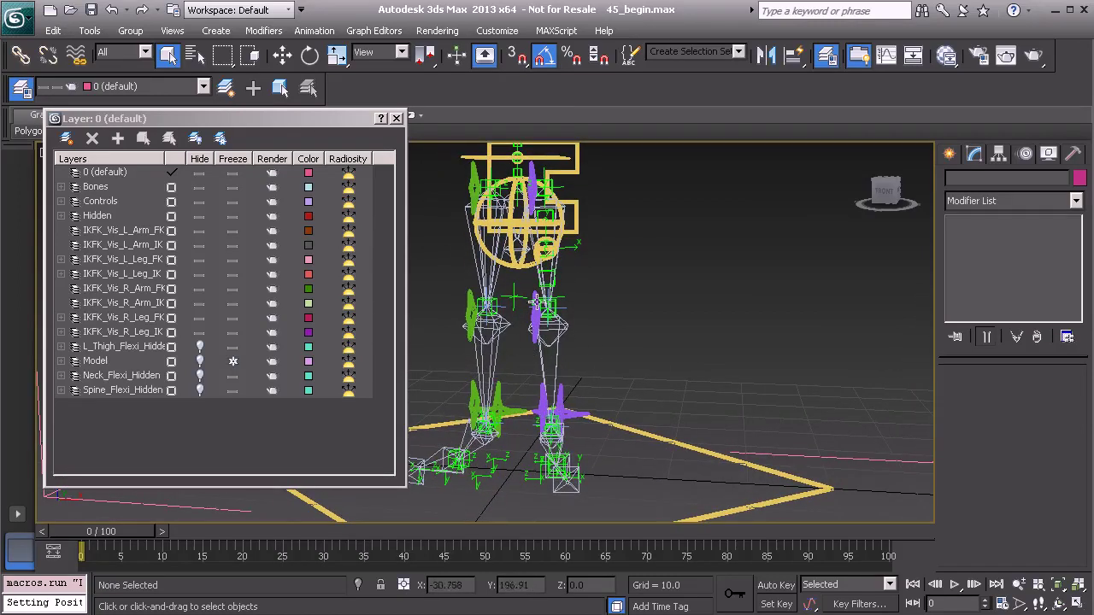
pyautogui.keyDown('alt'); pyautogui.moveTo(510, 326); pyautogui.dragTo(498, 201, button='middle'); pyautogui.keyUp('alt')
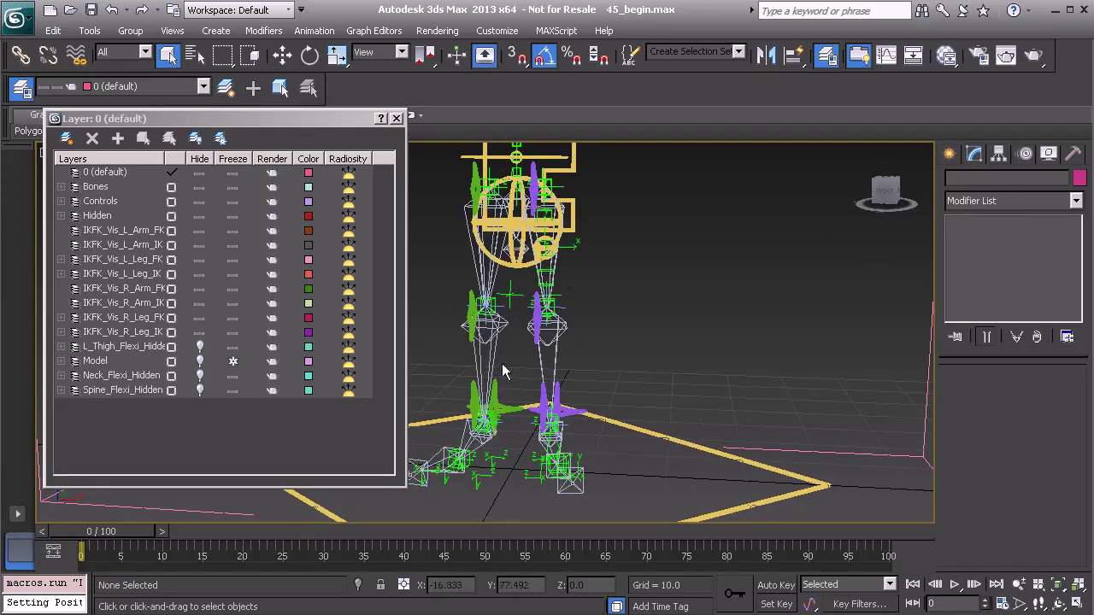
pyautogui.keyDown('alt'); pyautogui.moveTo(494, 283); pyautogui.dragTo(523, 315, button='middle'); pyautogui.keyUp('alt')
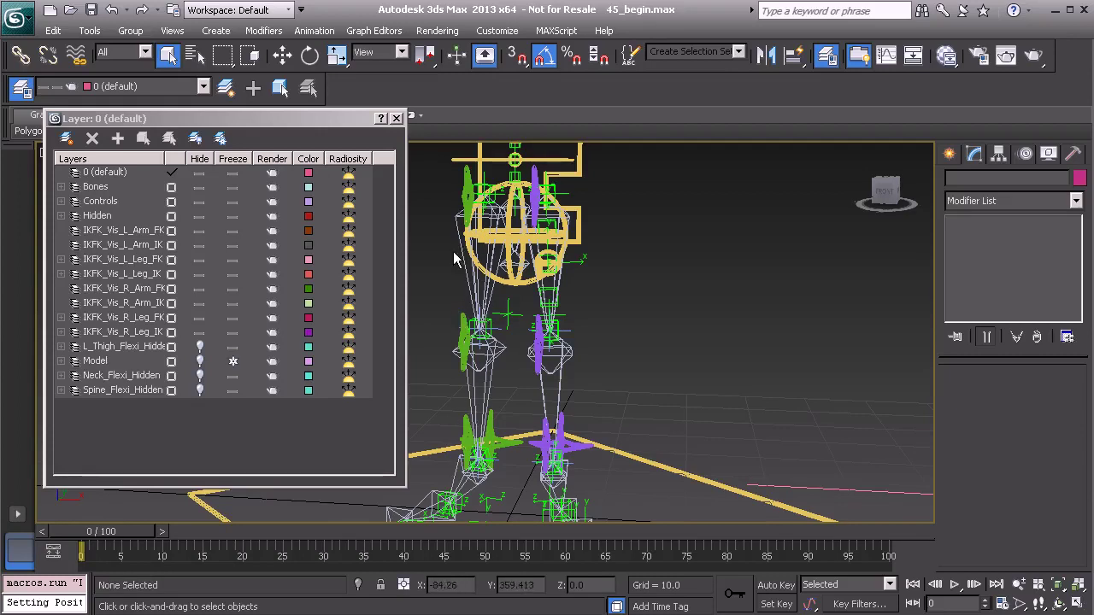
pyautogui.moveTo(539, 374)
pyautogui.keyDown('alt'); pyautogui.mouseDown(button='middle')
pyautogui.moveTo(537, 355)
pyautogui.moveTo(547, 363)
pyautogui.mouseUp(button='middle'); pyautogui.keyUp('alt')
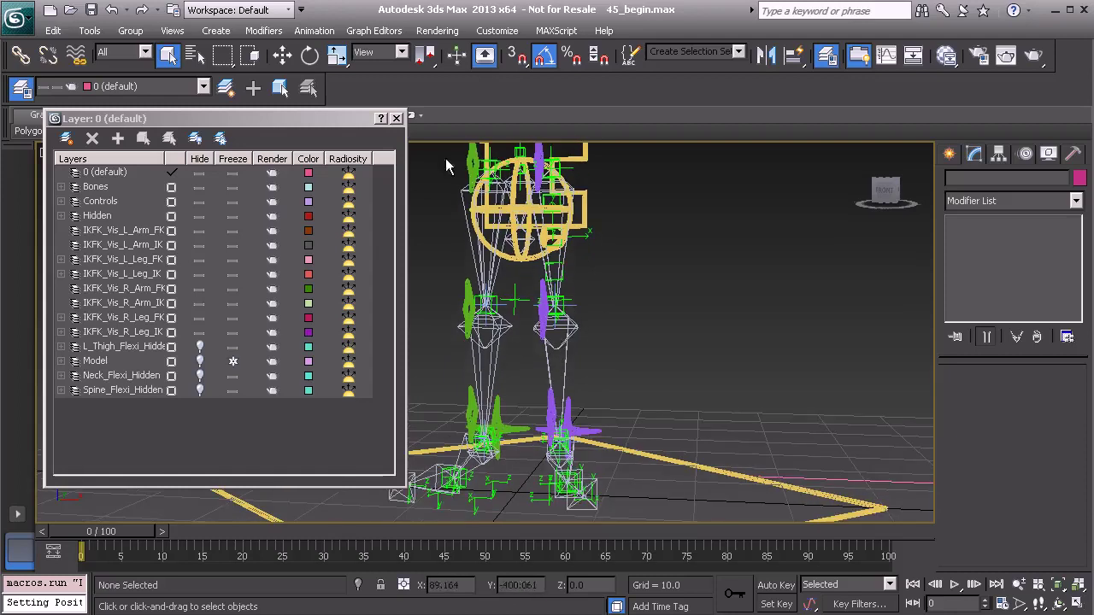
# - Close the layer manager and merge all objects from Flexi_Line.max into the scene
pyautogui.click(396, 118)
pyautogui.click(16, 19)
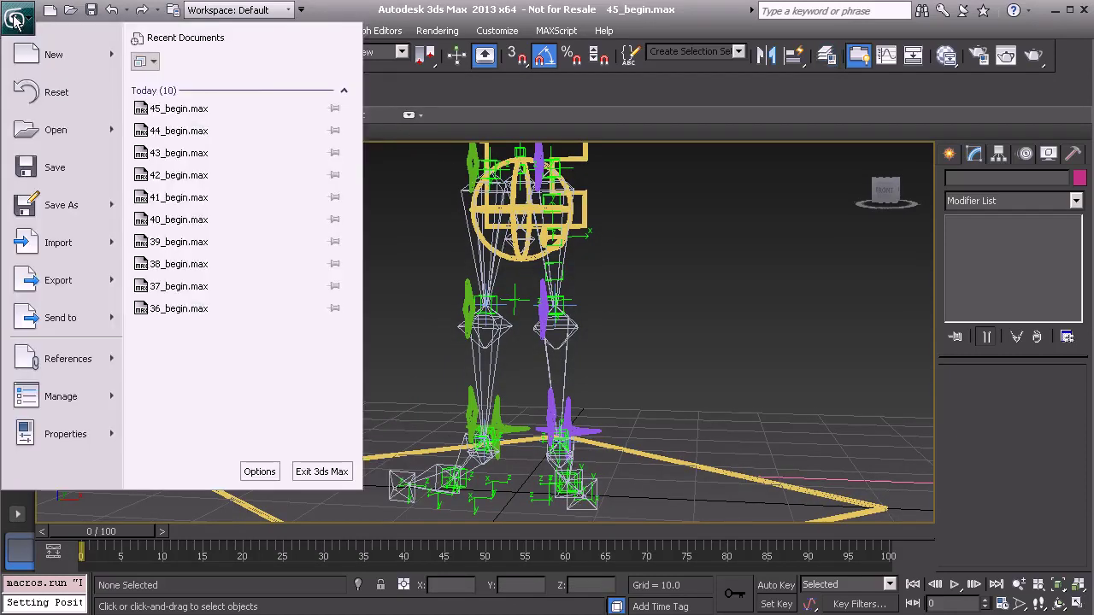
pyautogui.moveTo(54, 242)
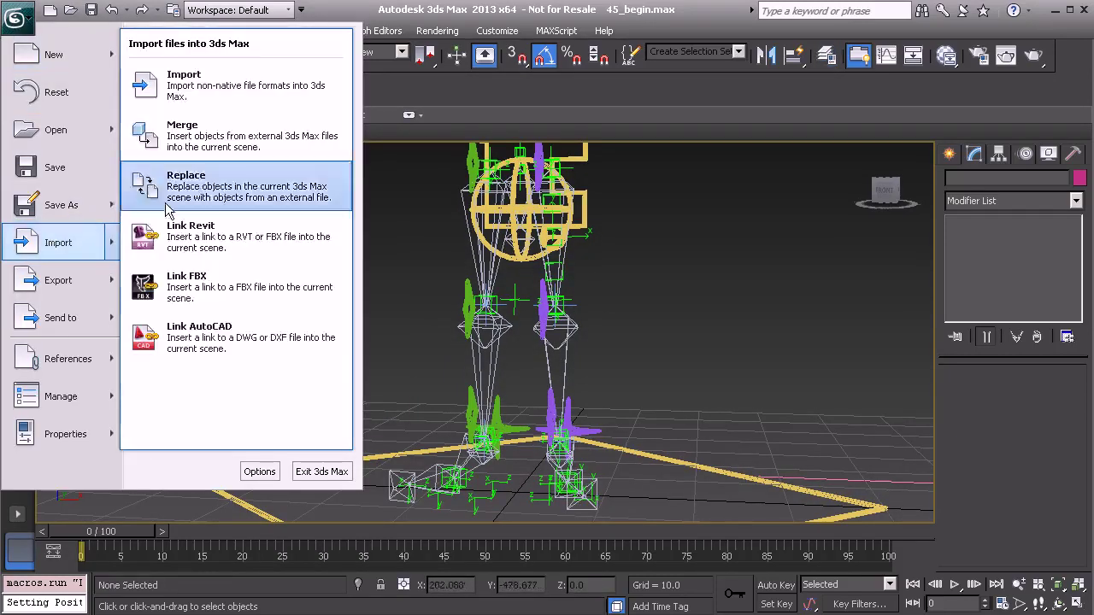
pyautogui.click(196, 147)
pyautogui.click(72, 137)
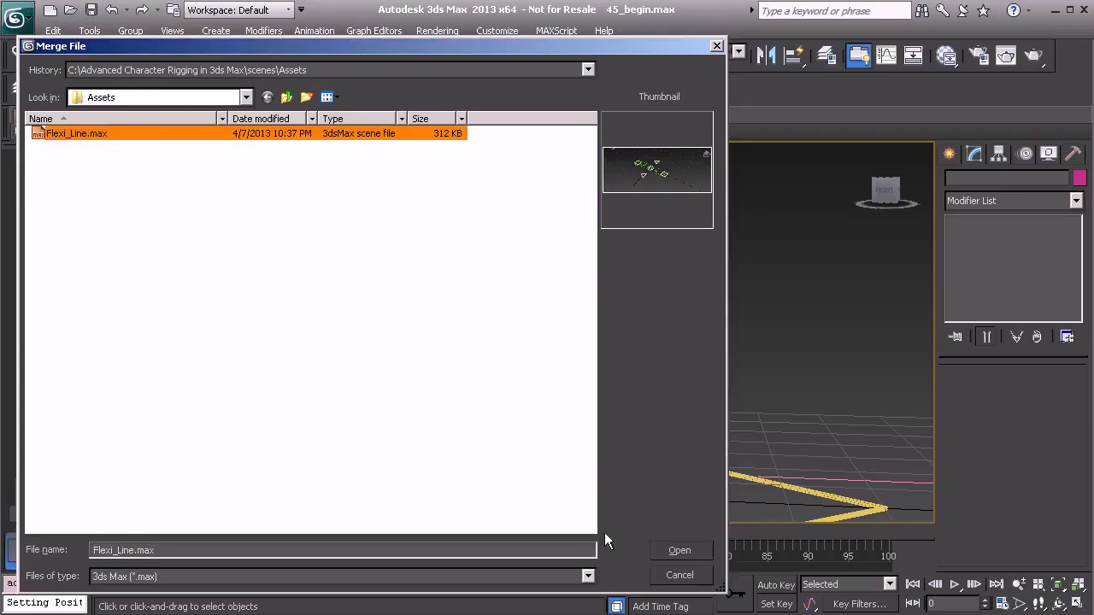
pyautogui.click(674, 551)
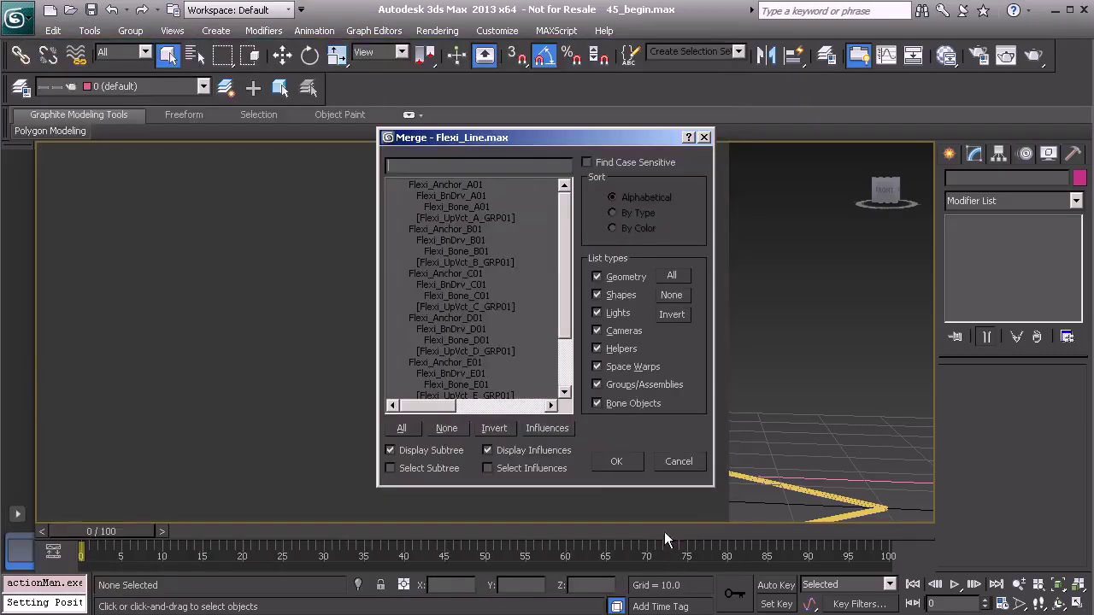
pyautogui.click(404, 428)
pyautogui.click(617, 462)
# - Reopen the layer manager and unhide the Flexi_Hidden layer
pyautogui.scroll(4, 444, 376)
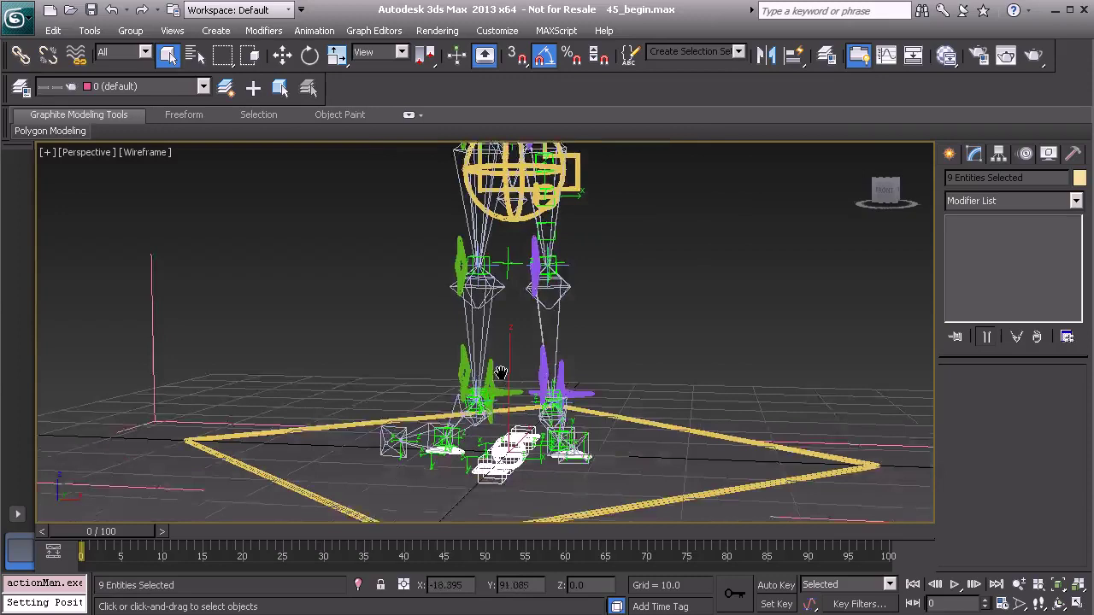
pyautogui.click(20, 87)
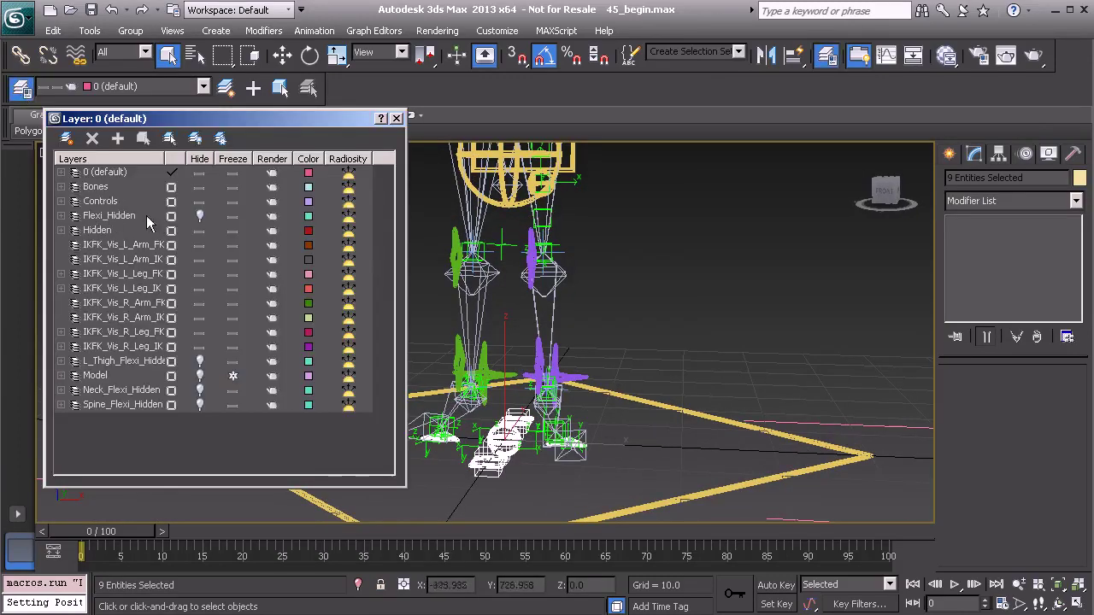
pyautogui.click(199, 217)
# - Select Flexi_Line_Rig01 with all its children, add the prefix L_Shin_ to their names, and check the renamed objects
pyautogui.keyDown('alt'); pyautogui.moveTo(609, 375); pyautogui.dragTo(636, 357, button='middle'); pyautogui.keyUp('alt')
pyautogui.click(590, 392)
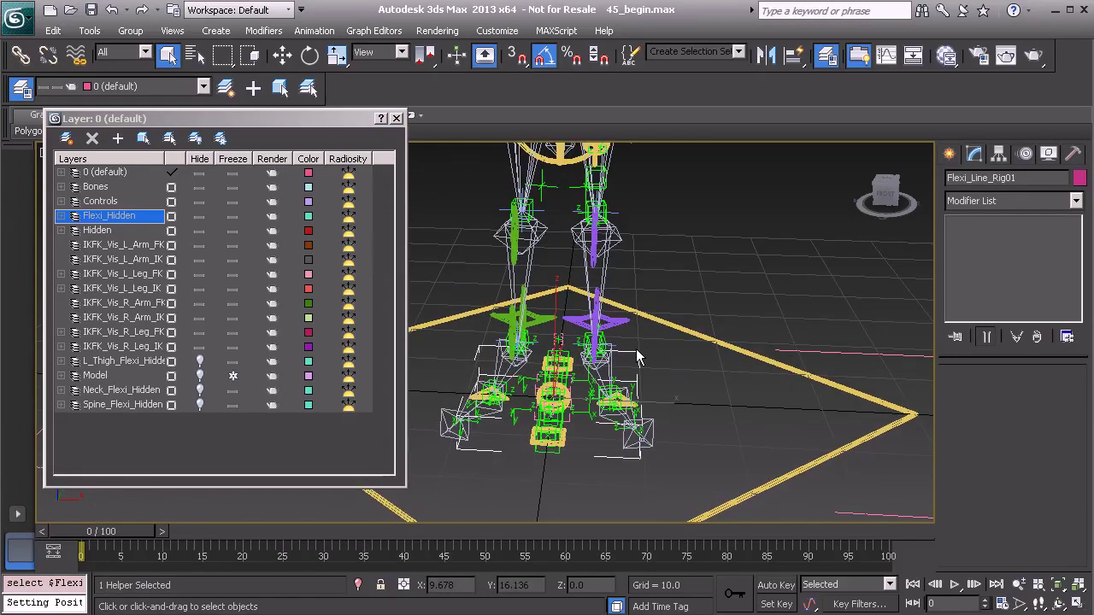
pyautogui.hotkey('ctrl', 'q')
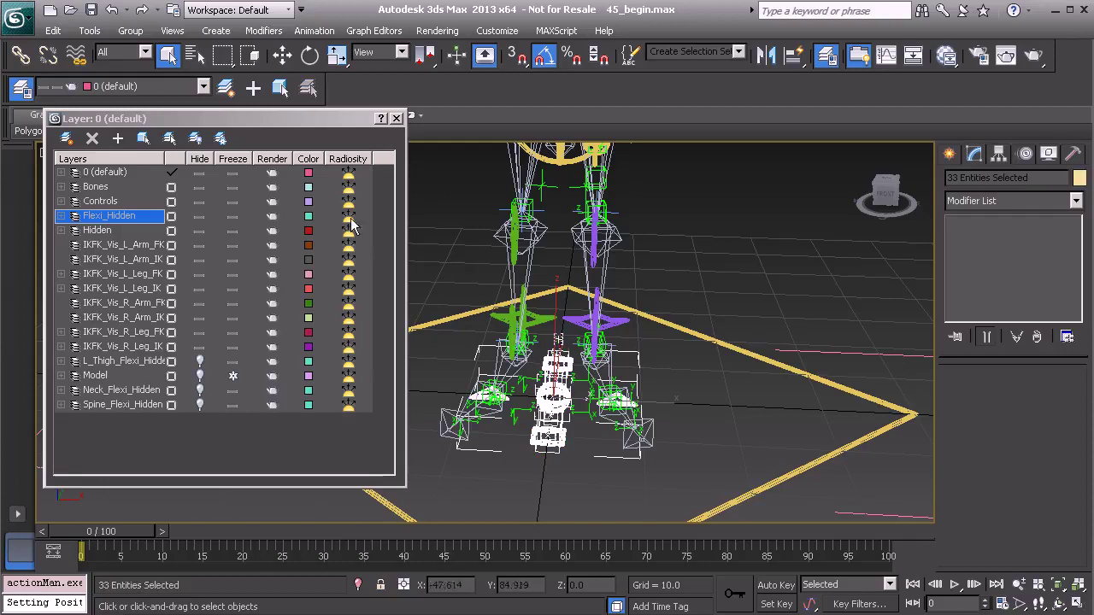
pyautogui.click(89, 30)
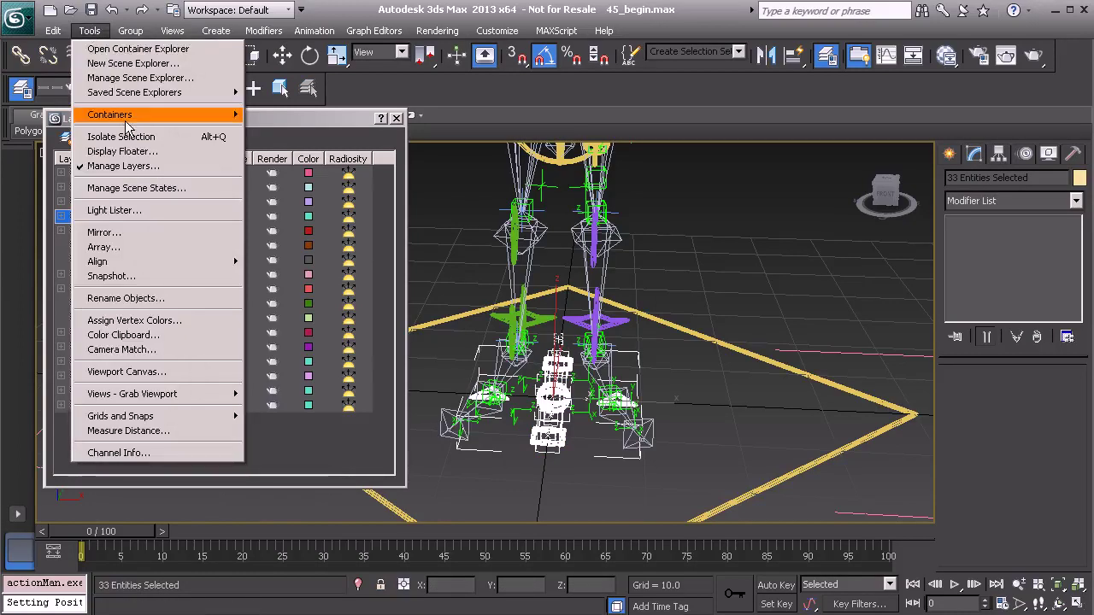
pyautogui.click(120, 298)
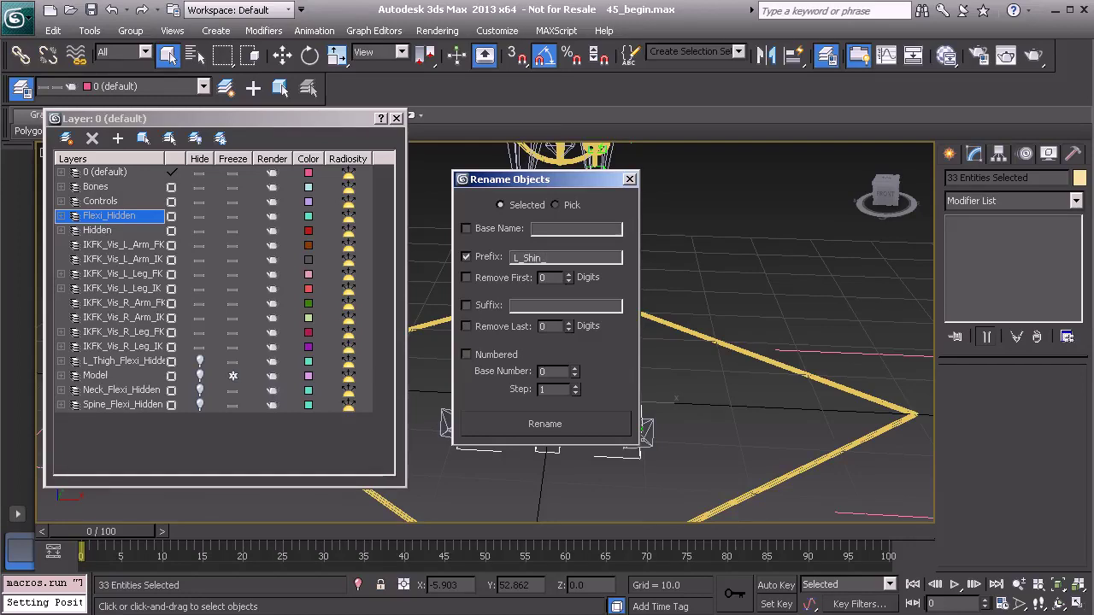
pyautogui.click(630, 181)
pyautogui.click(554, 407)
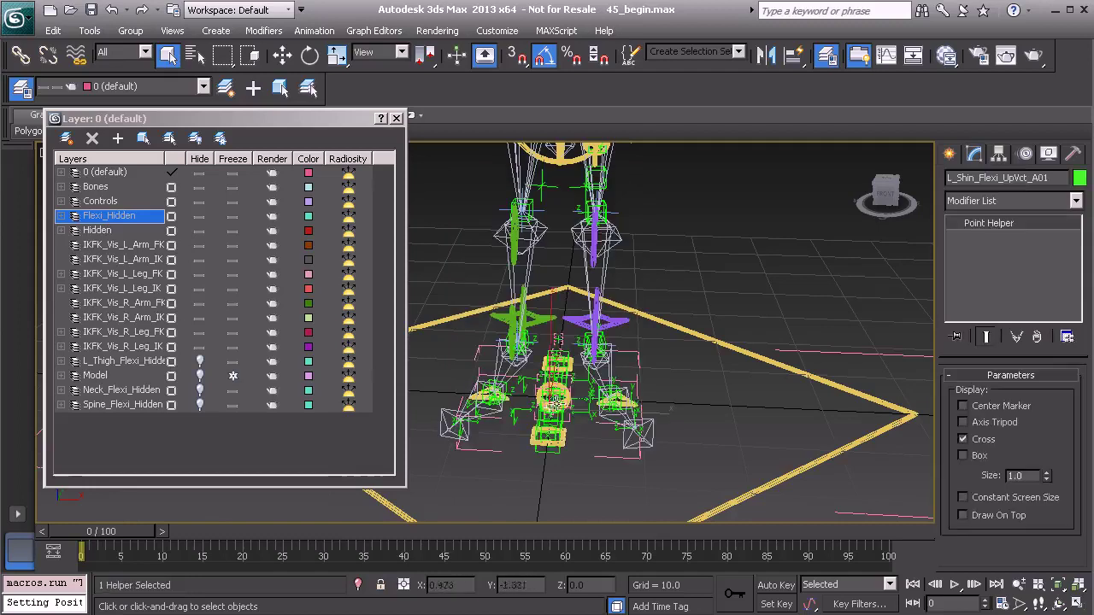
pyautogui.click(553, 444)
pyautogui.click(550, 439)
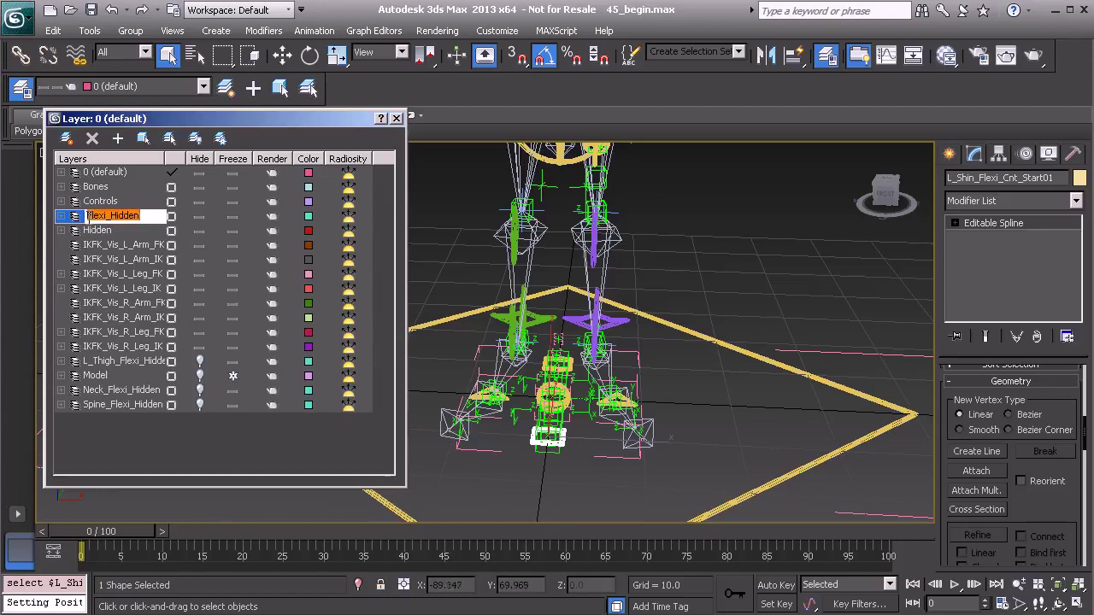
# - Rename the Flexi_Hidden layer as L_Shin_Flexi_Hidden and hide it
pyautogui.click(94, 218)
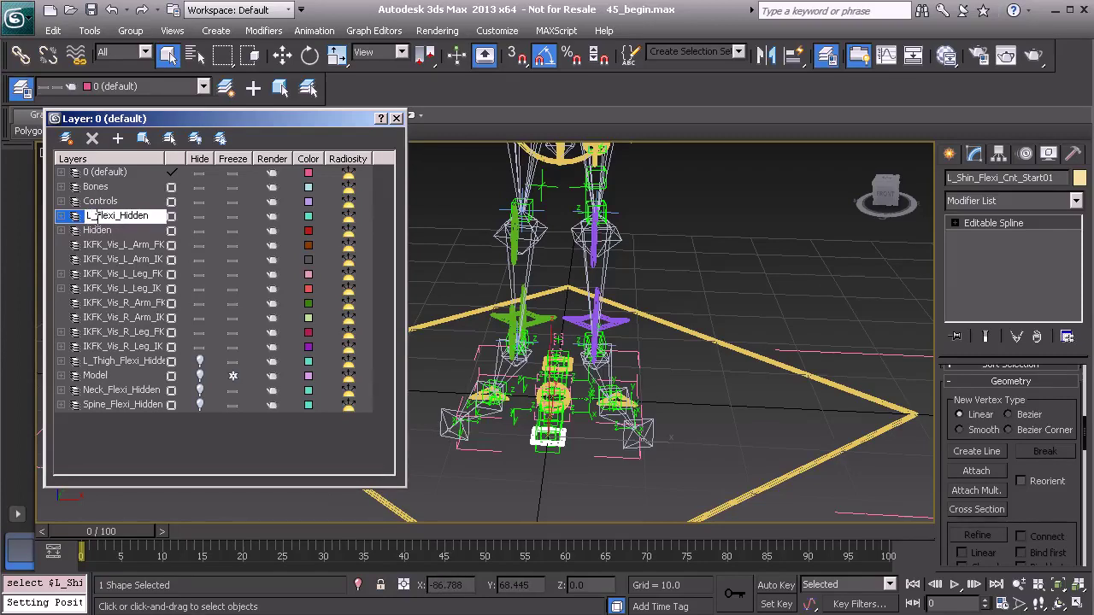
pyautogui.write('Shin_')
pyautogui.press('Return')
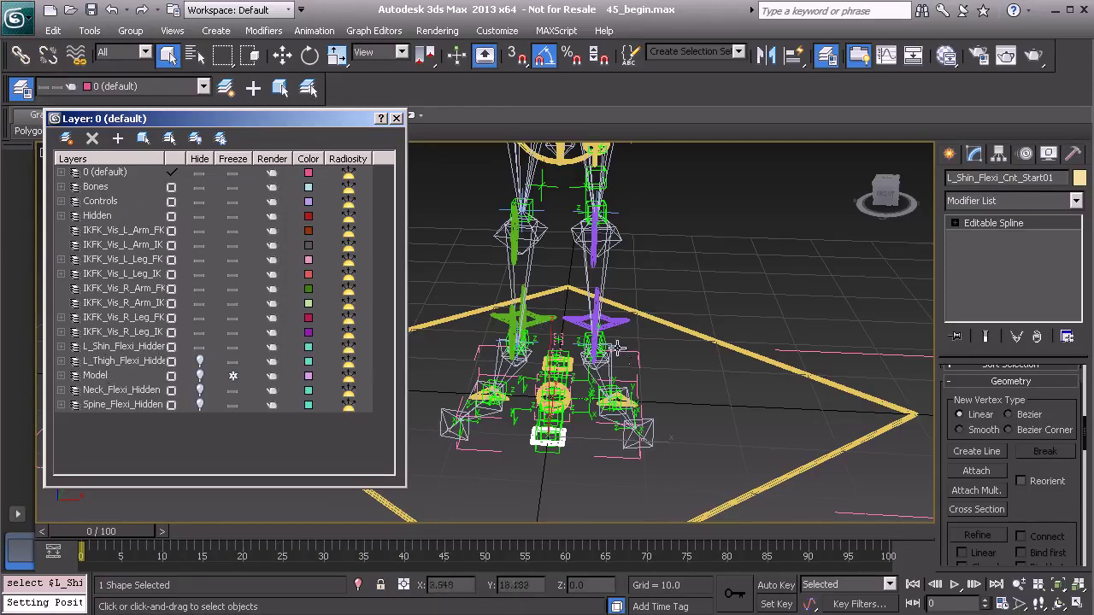
pyautogui.moveTo(659, 342); pyautogui.dragTo(584, 318, button='middle')
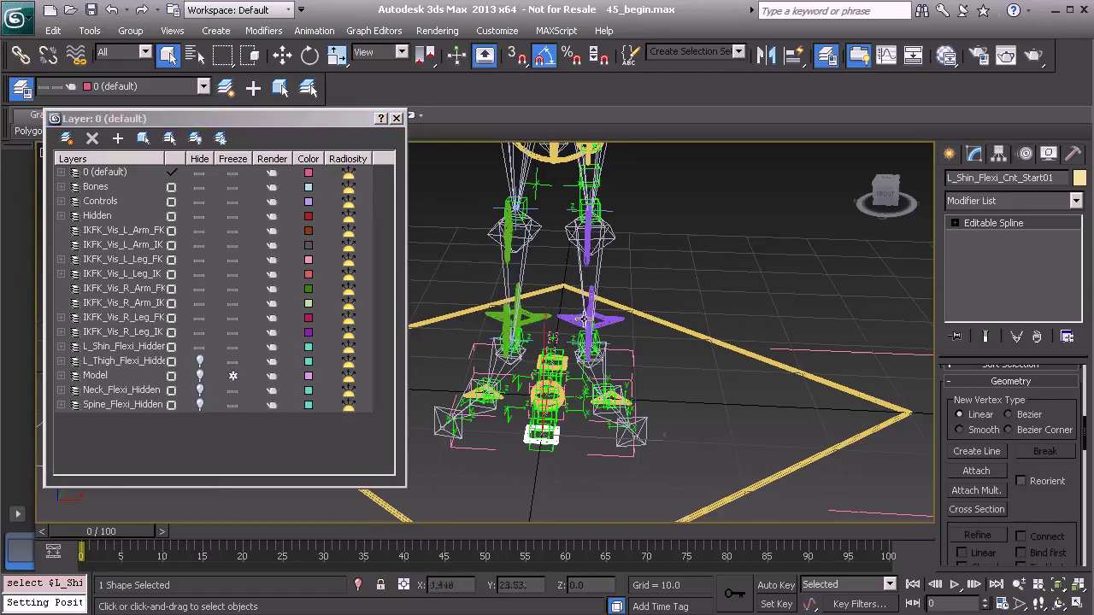
pyautogui.click(200, 348)
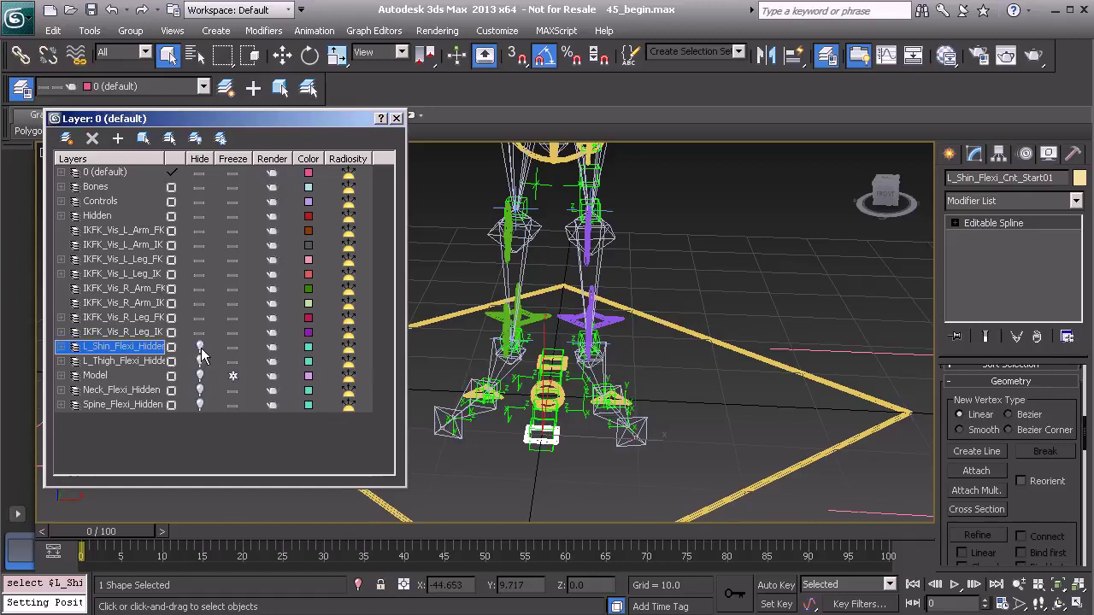
# - Apply a Position Constraint from L_Shin_Flexi_Cnt_Global01 to the left shin bone driver BnDrv_L_Shin_MAIN01
pyautogui.moveTo(599, 386)
pyautogui.mouseDown(button='middle')
pyautogui.moveTo(573, 389)
pyautogui.moveTo(588, 398)
pyautogui.mouseUp(button='middle')
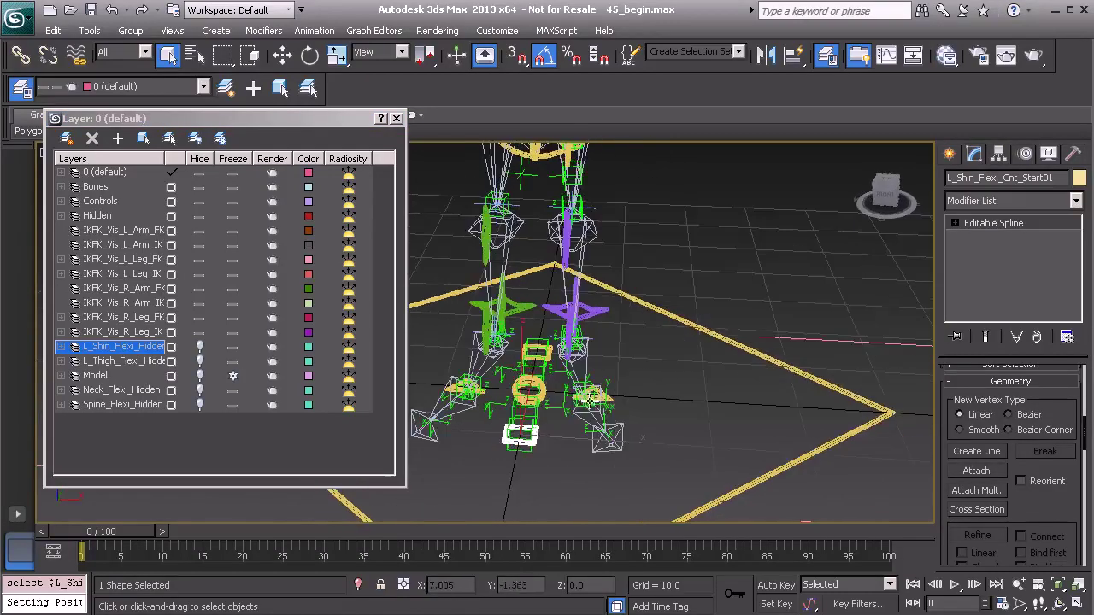
pyautogui.keyDown('alt'); pyautogui.moveTo(570, 273); pyautogui.dragTo(589, 265, button='middle'); pyautogui.keyUp('alt')
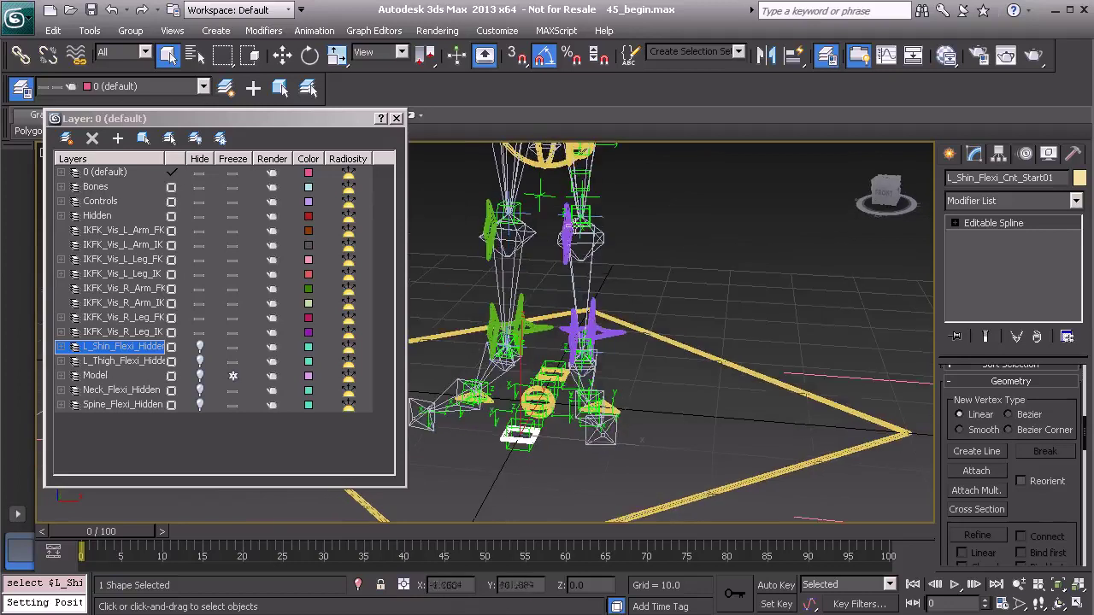
pyautogui.keyDown('alt'); pyautogui.moveTo(635, 398); pyautogui.dragTo(617, 377, button='middle'); pyautogui.keyUp('alt')
pyautogui.click(622, 402)
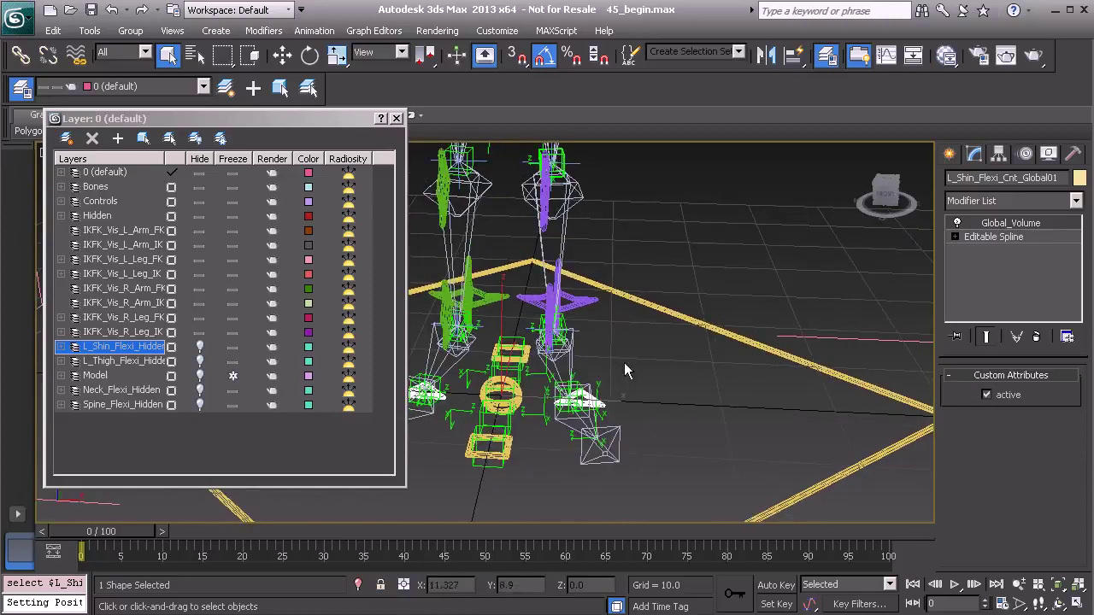
pyautogui.rightClick(609, 329)
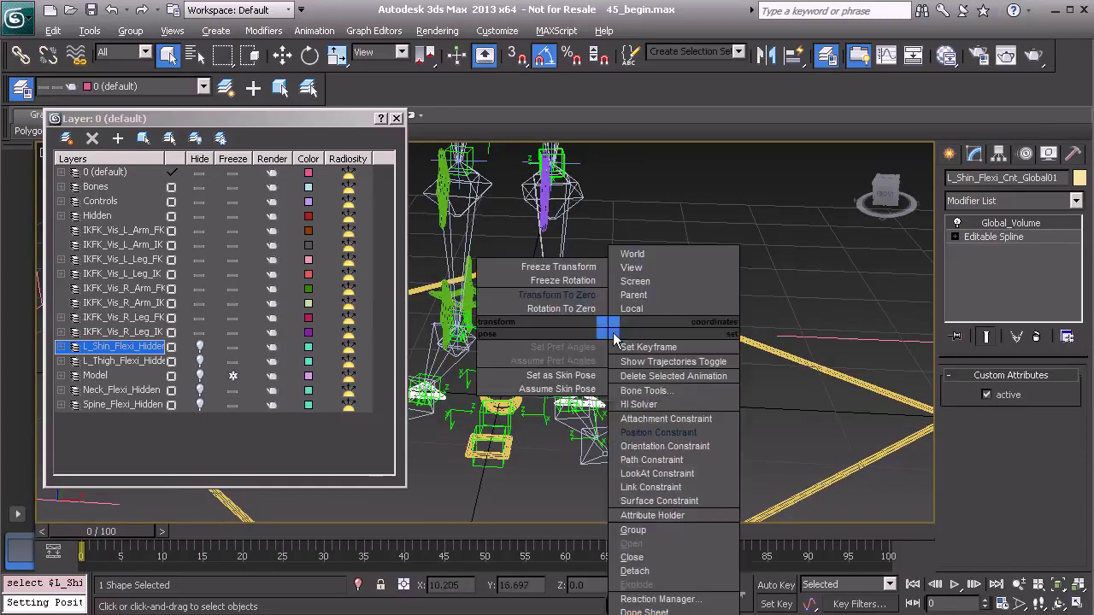
pyautogui.click(682, 439)
pyautogui.keyDown('alt'); pyautogui.moveTo(682, 438); pyautogui.dragTo(631, 303, button='middle'); pyautogui.keyUp('alt')
pyautogui.click(597, 250)
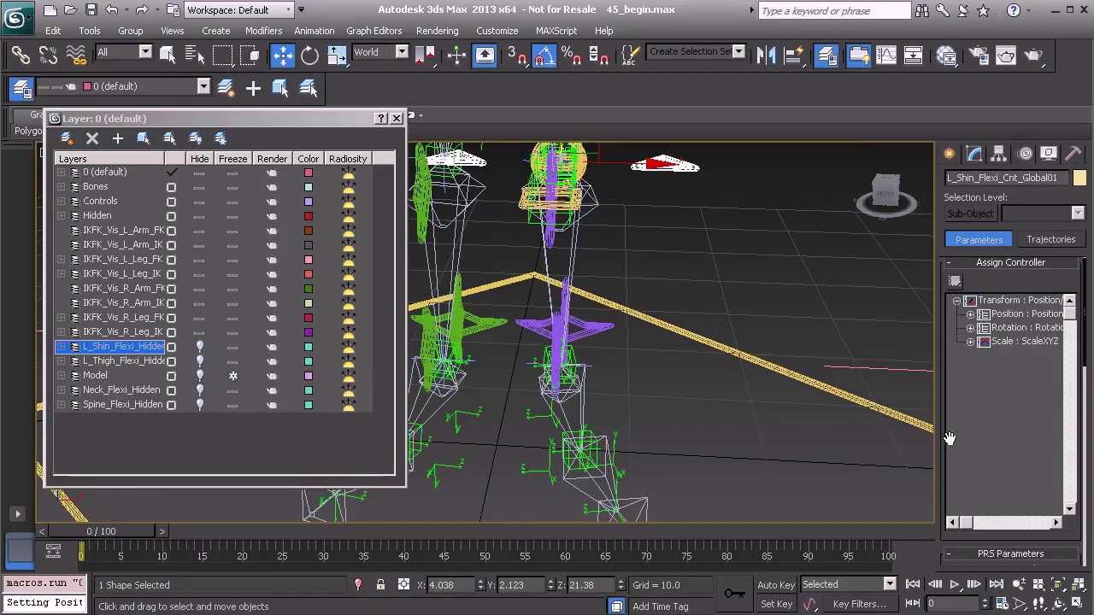
# - Add Bone_L_Ankle01 as a second position target in the global control's Position Constraint
pyautogui.scroll(-8, 944, 440)
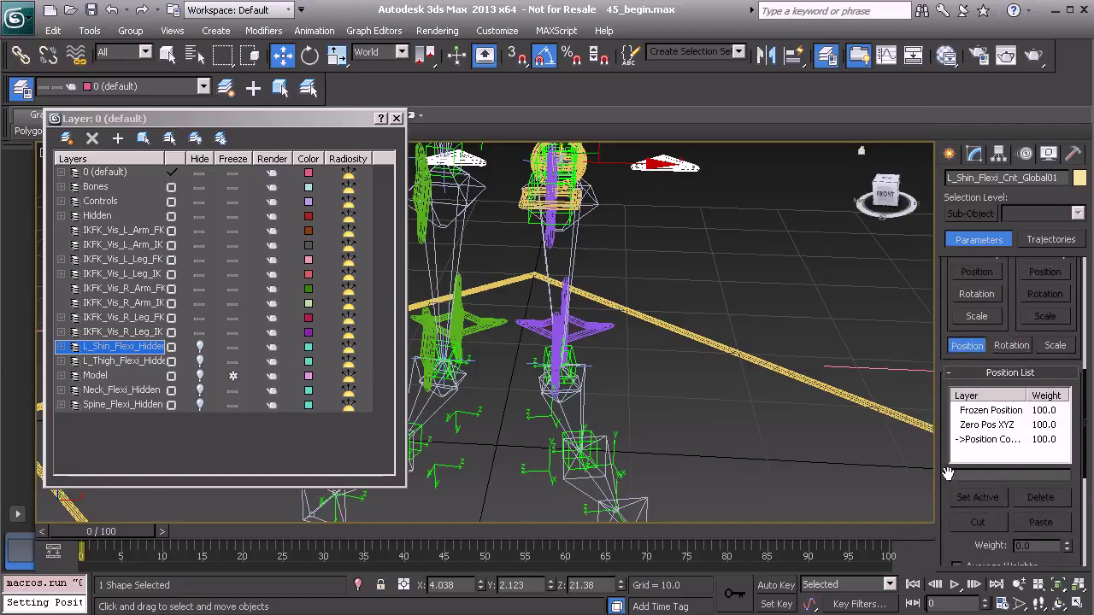
pyautogui.scroll(-5, 944, 479)
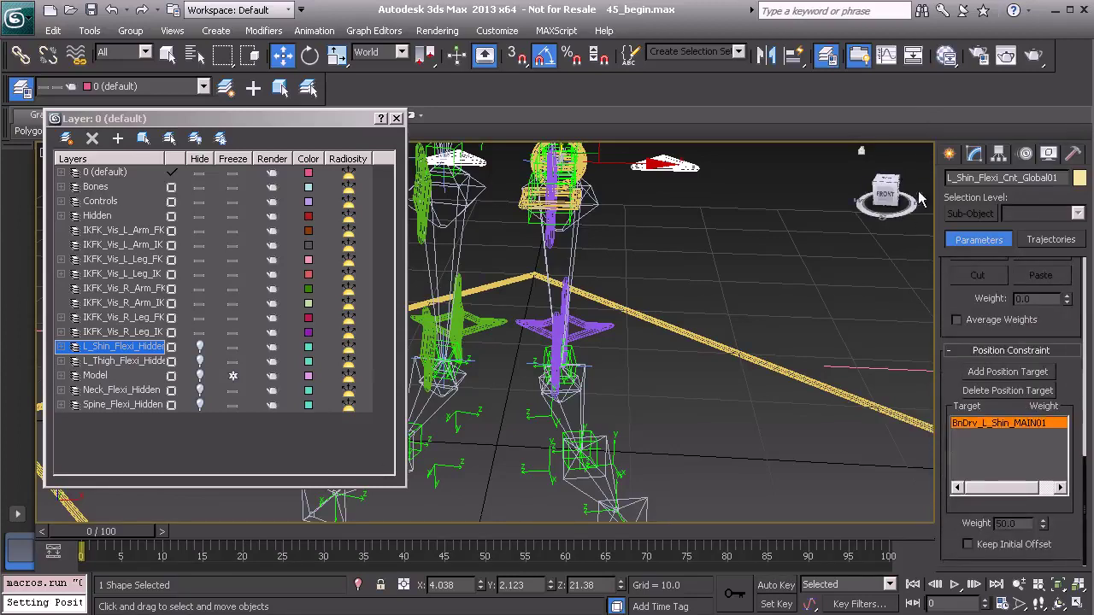
pyautogui.click(997, 378)
pyautogui.keyDown('alt'); pyautogui.moveTo(760, 442); pyautogui.dragTo(505, 444, button='middle'); pyautogui.keyUp('alt')
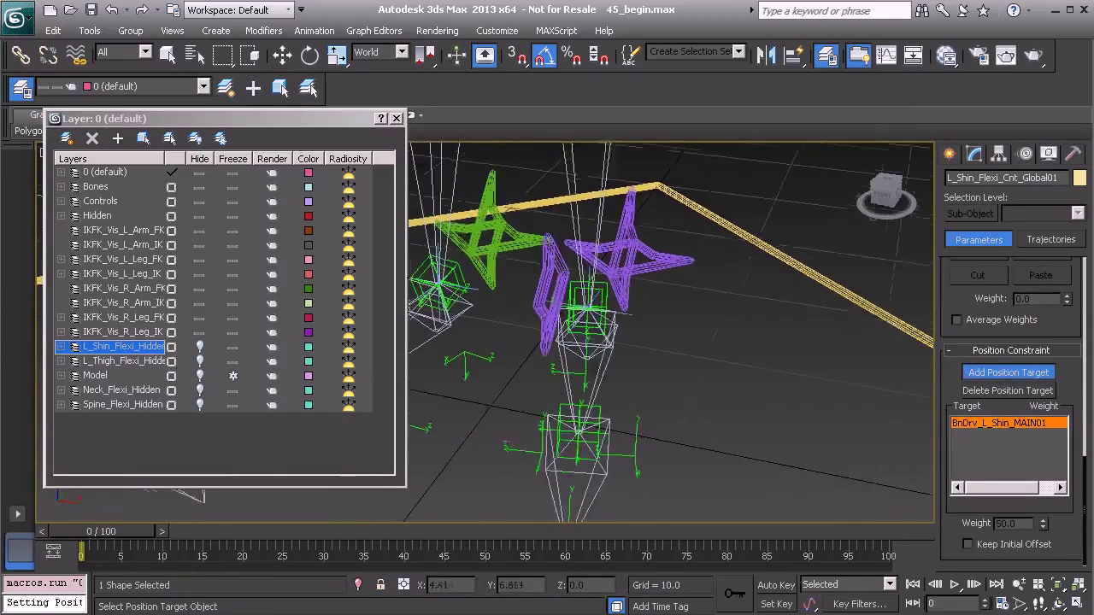
pyautogui.keyDown('alt'); pyautogui.moveTo(599, 369); pyautogui.dragTo(624, 347, button='middle'); pyautogui.keyUp('alt')
pyautogui.click(612, 366)
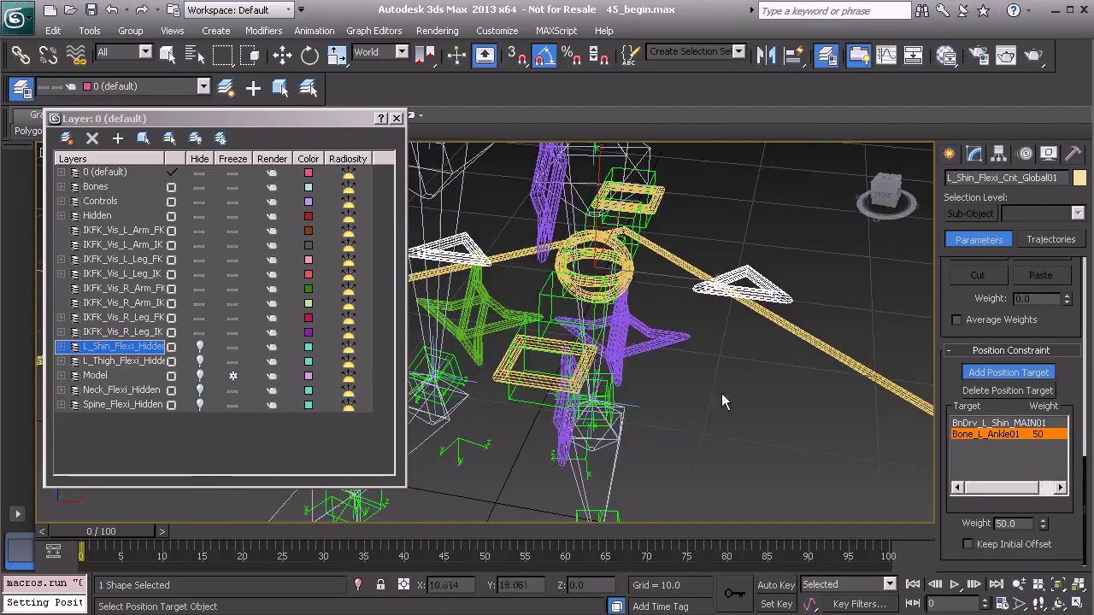
pyautogui.rightClick(841, 287)
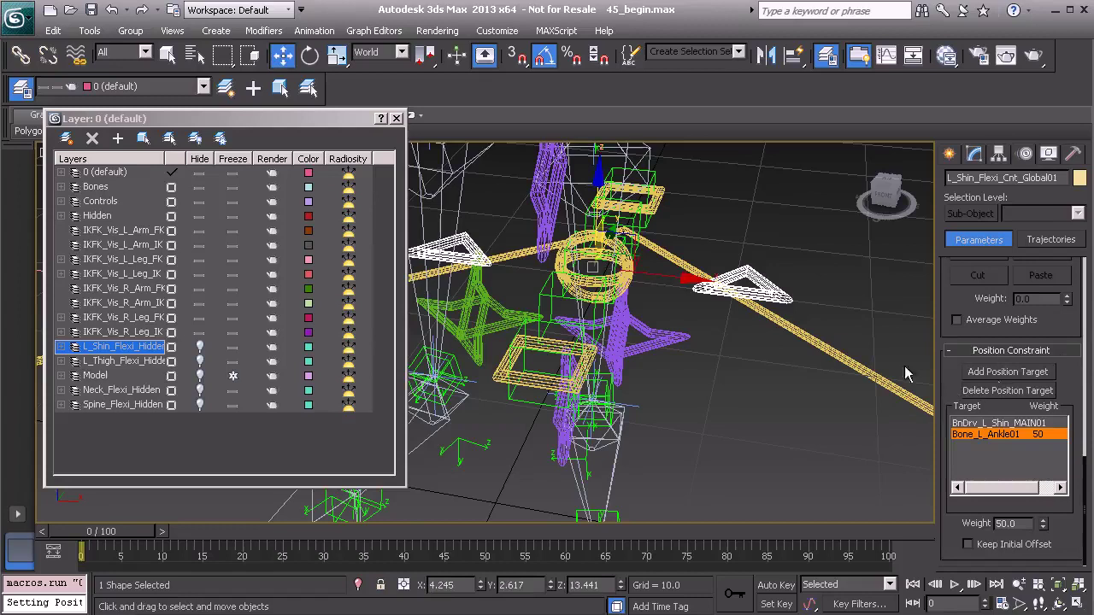
pyautogui.keyDown('alt'); pyautogui.moveTo(569, 292); pyautogui.dragTo(597, 357, button='middle'); pyautogui.keyUp('alt')
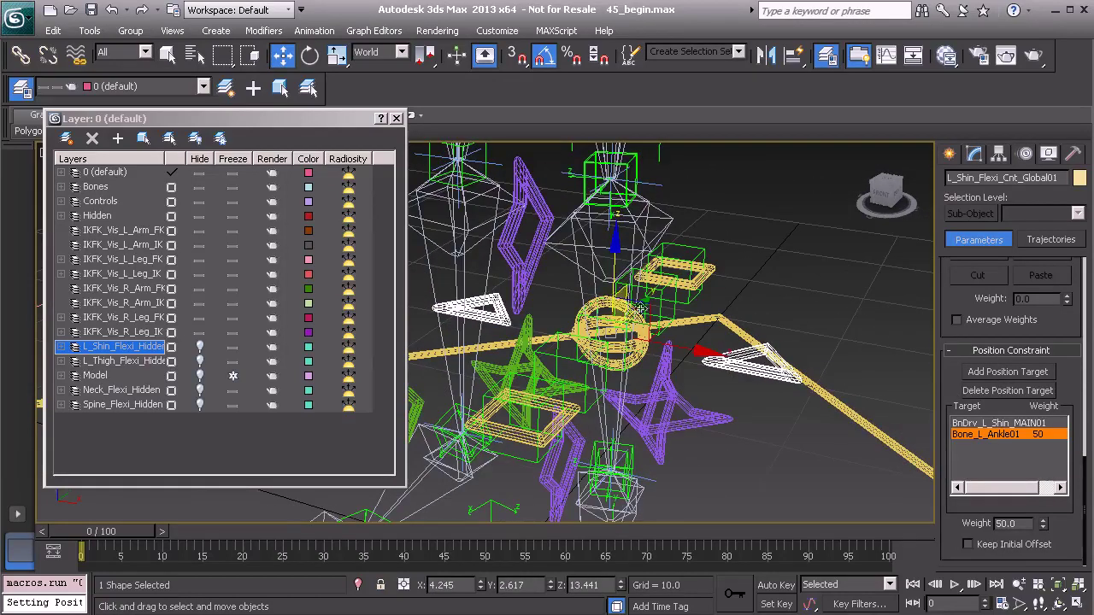
pyautogui.scroll(-2, 630, 304)
pyautogui.scroll(-1, 653, 305)
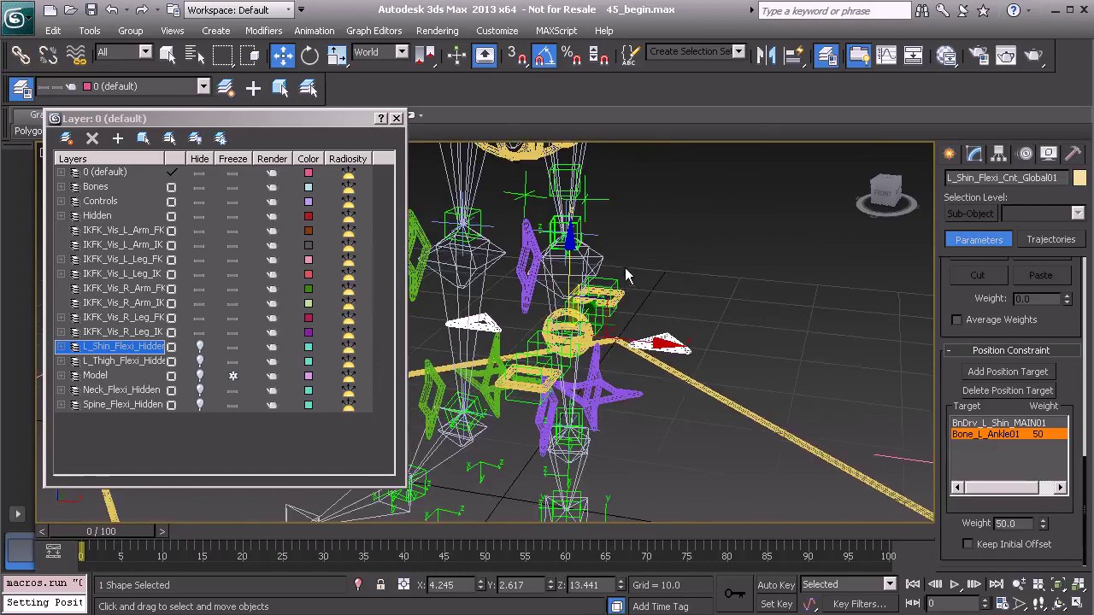
pyautogui.keyDown('alt'); pyautogui.moveTo(625, 267); pyautogui.dragTo(629, 260, button='middle'); pyautogui.keyUp('alt')
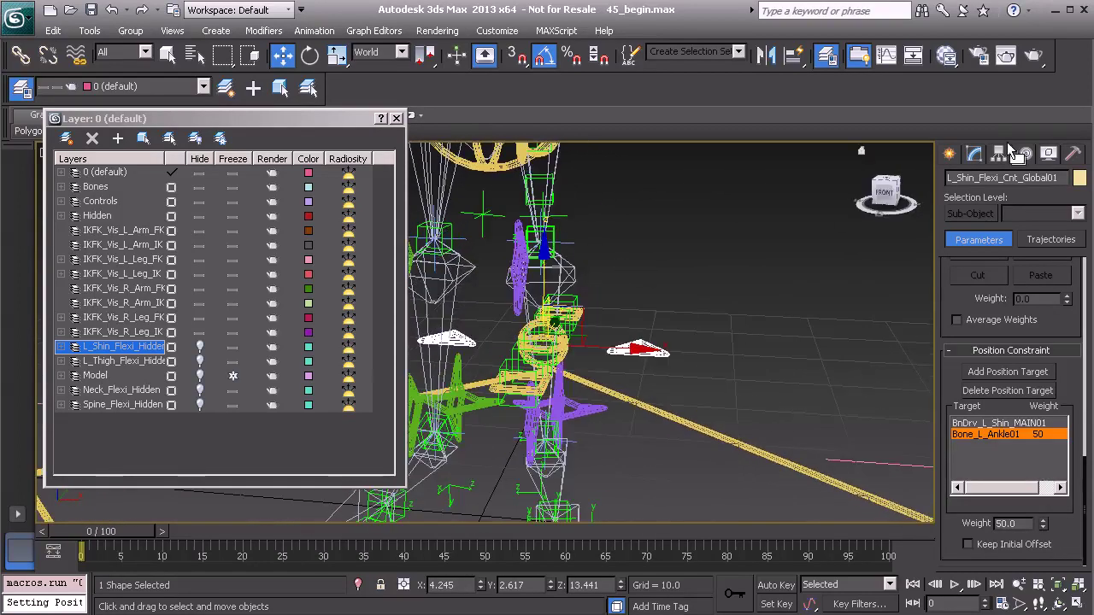
# - Create a Point helper in the empty space beside the character's left leg
pyautogui.click(949, 153)
pyautogui.click(1035, 182)
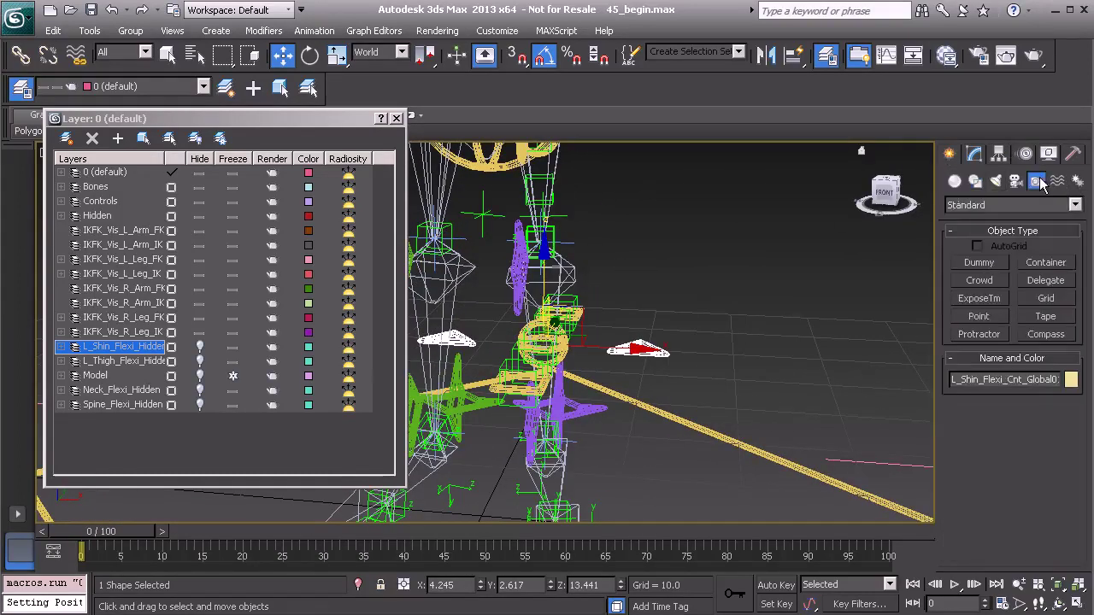
pyautogui.click(978, 317)
pyautogui.click(723, 368)
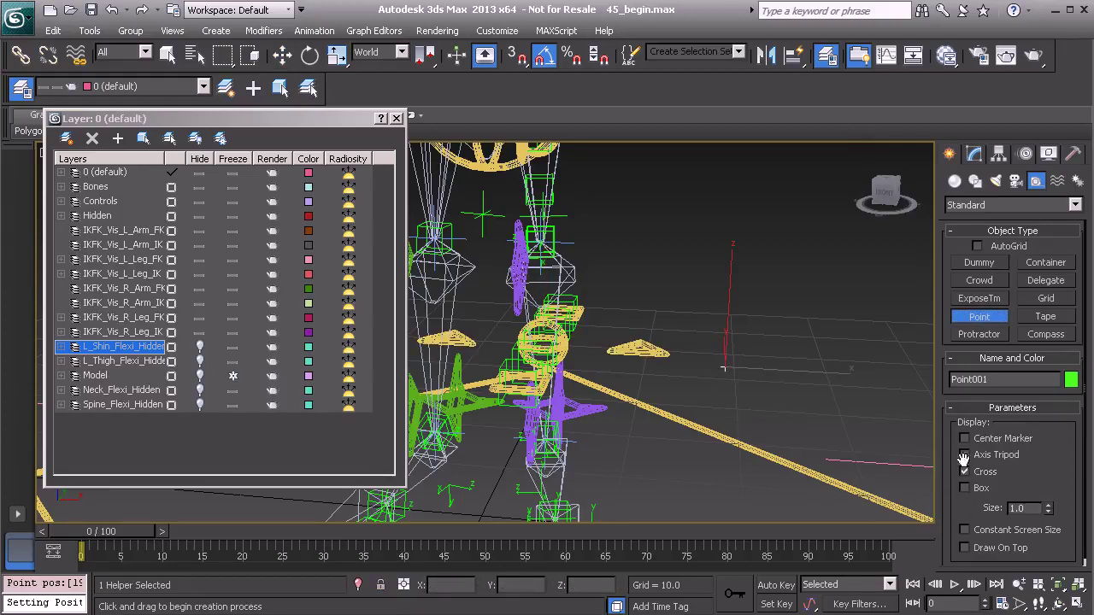
pyautogui.rightClick(698, 403)
# - Align the new point helper's position and orientation to the left shin bone driver BnDrv_L_Shin_MAIN01, pivot to pivot on all axes
pyautogui.keyDown('alt'); pyautogui.moveTo(681, 400); pyautogui.dragTo(583, 339, button='middle'); pyautogui.keyUp('alt')
pyautogui.hotkey('alt', 'a')
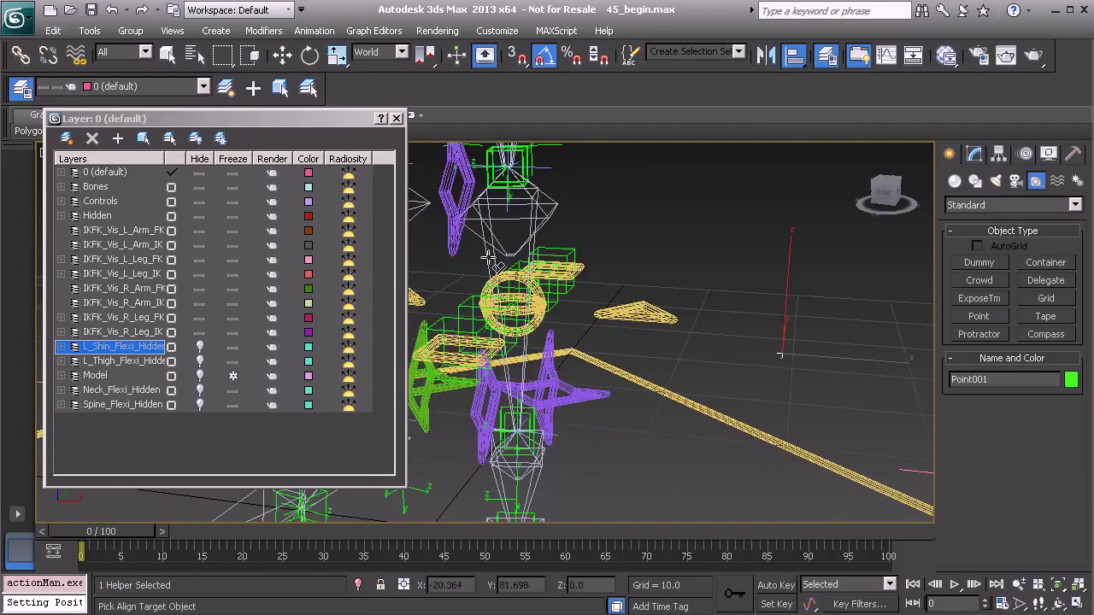
pyautogui.click(526, 279)
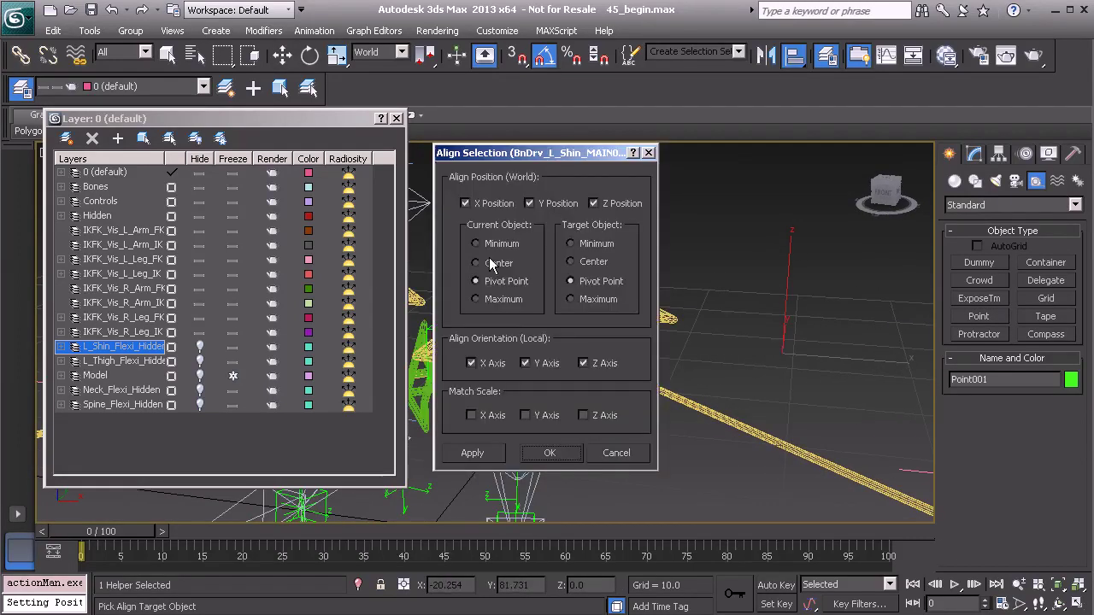
pyautogui.click(551, 454)
# - Move the point helper along its local Z axis out to the side of the left knee, then deselect it
pyautogui.click(400, 52)
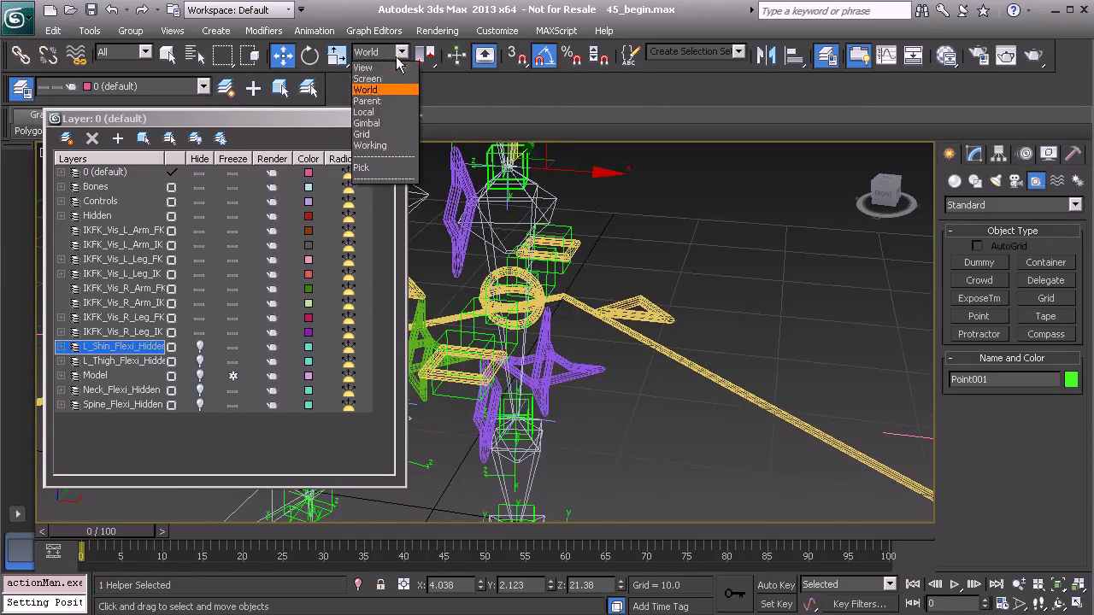
pyautogui.click(386, 112)
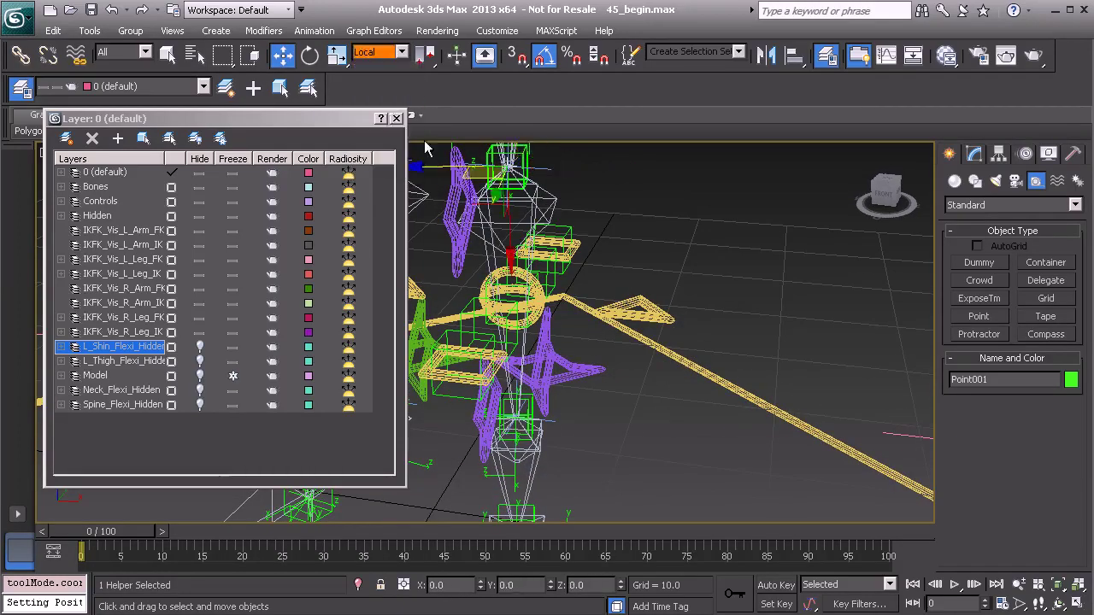
pyautogui.moveTo(605, 243); pyautogui.dragTo(649, 303, button='middle')
pyautogui.moveTo(444, 225); pyautogui.dragTo(621, 249)
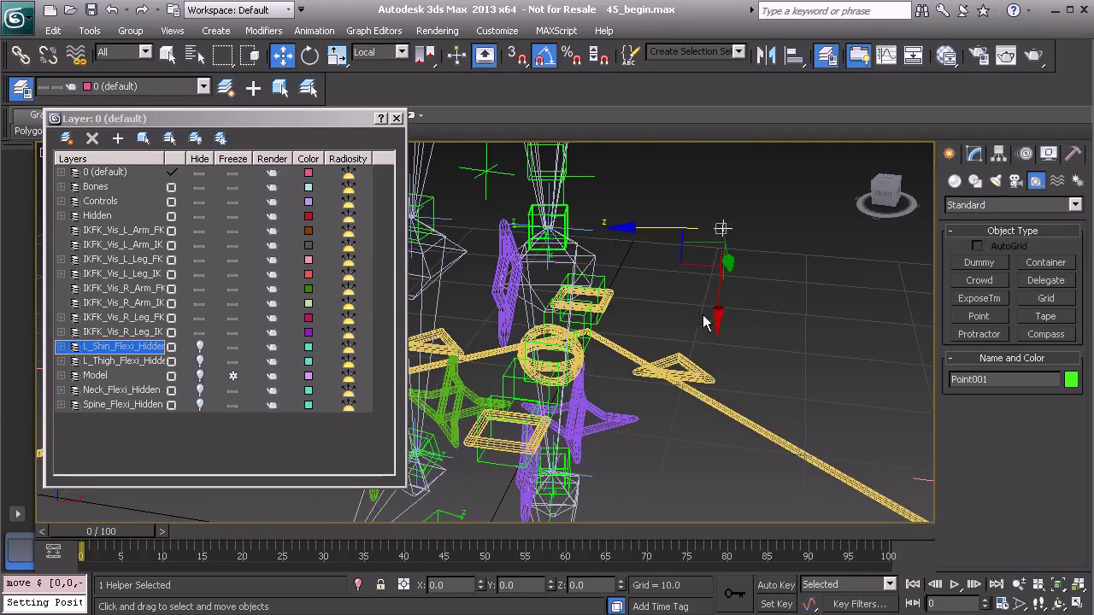
pyautogui.click(661, 291)
pyautogui.moveTo(660, 291)
pyautogui.keyDown('alt'); pyautogui.mouseDown(button='middle')
pyautogui.moveTo(590, 295)
pyautogui.moveTo(659, 299)
pyautogui.mouseUp(button='middle'); pyautogui.keyUp('alt')
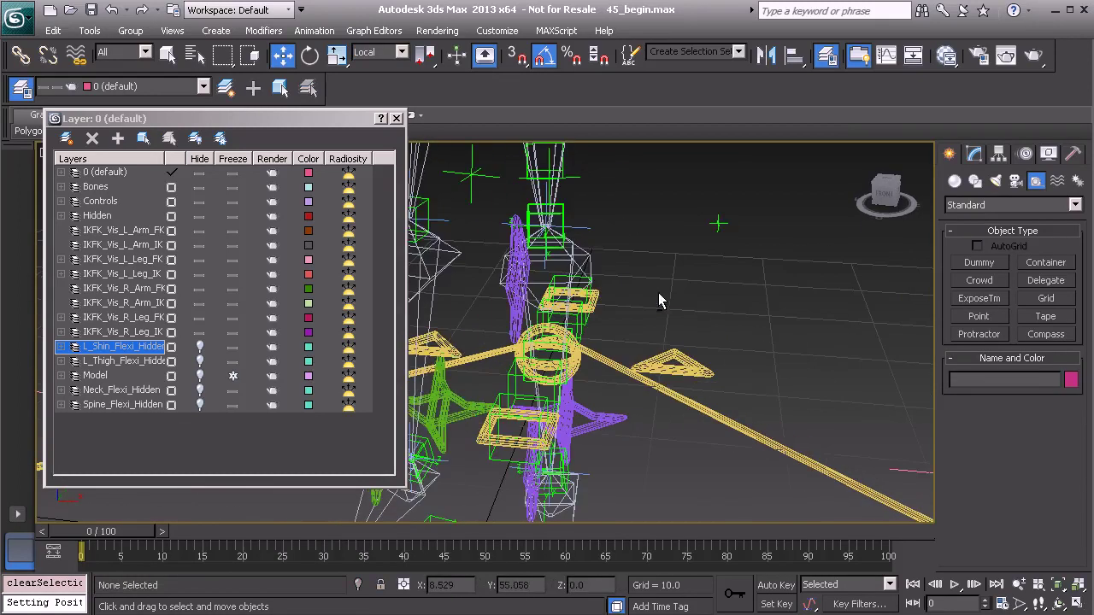
# - Apply a LookAt Constraint from L_Shin_Flexi_Cnt_Global01 to the shin bone driver BnDrv_L_Shin_MAIN01
pyautogui.click(681, 360)
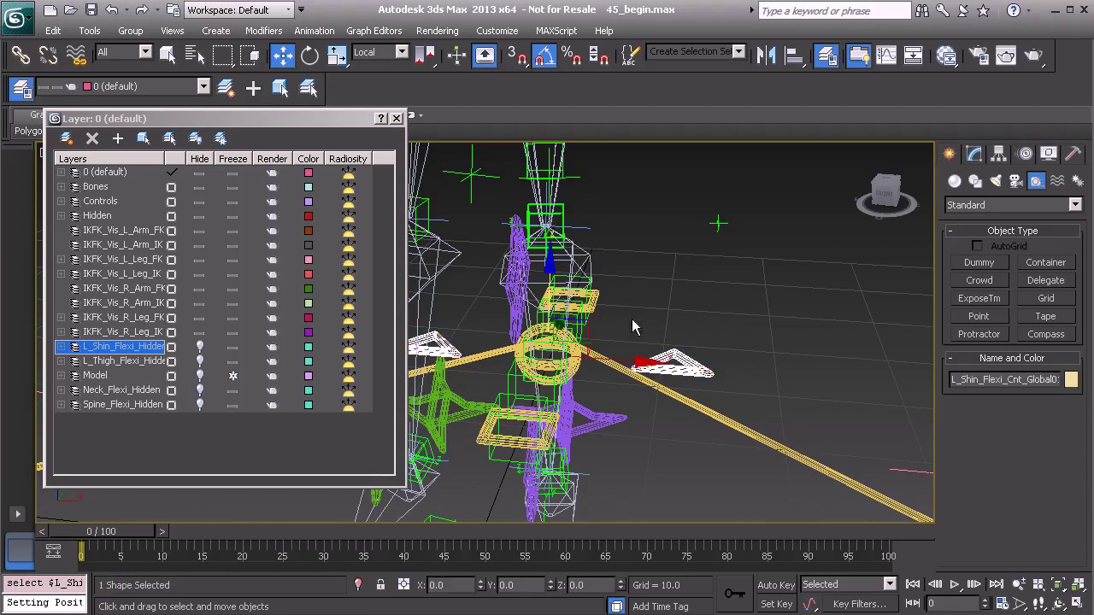
pyautogui.keyDown('alt'); pyautogui.moveTo(643, 304); pyautogui.dragTo(646, 282, button='middle'); pyautogui.keyUp('alt')
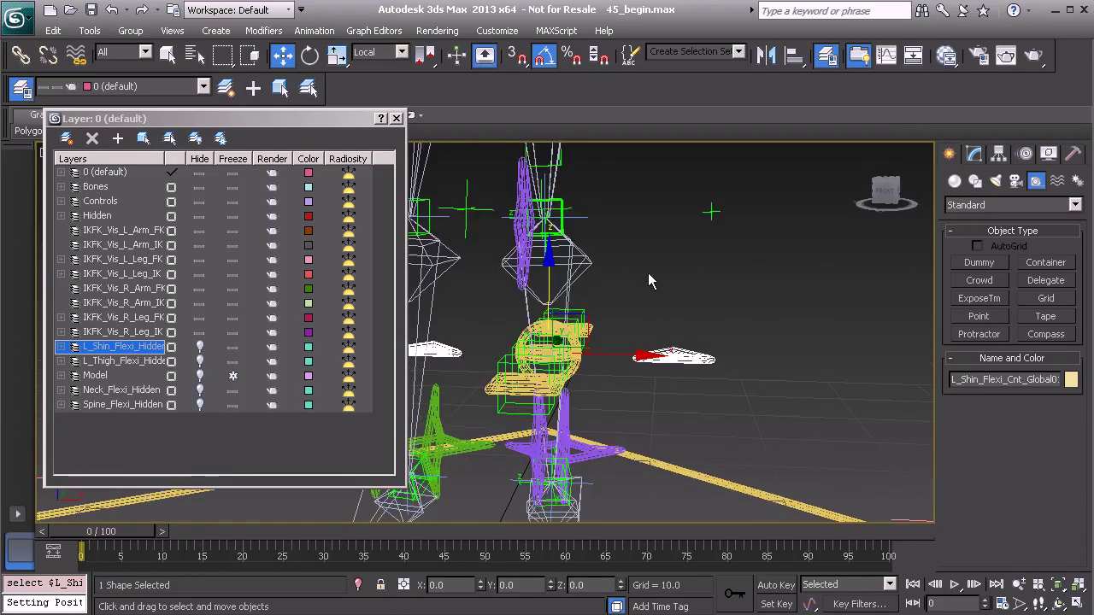
pyautogui.rightClick(646, 272)
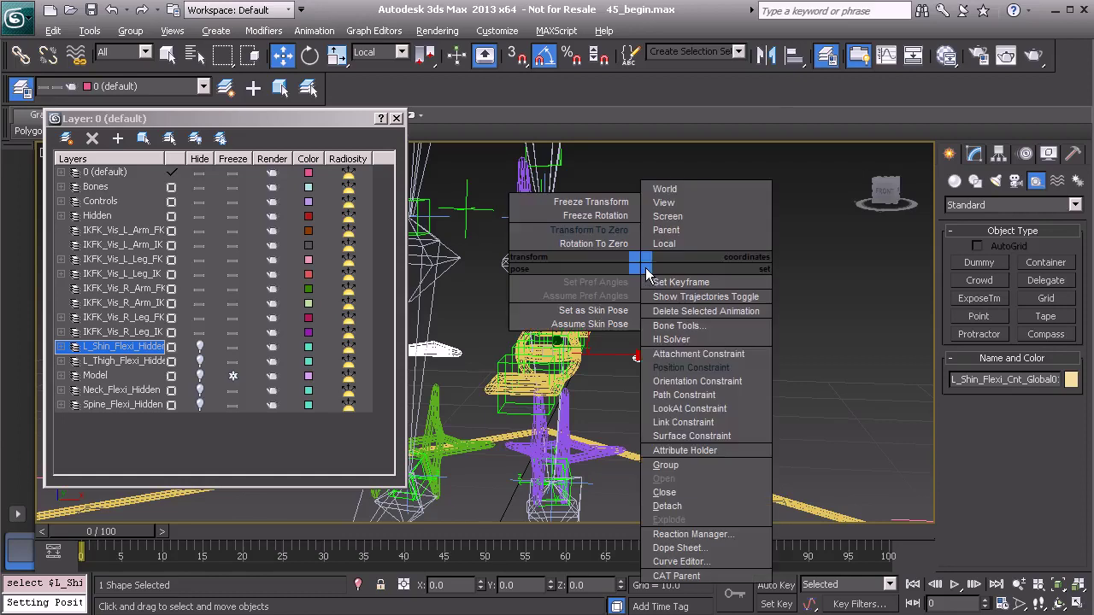
pyautogui.click(688, 408)
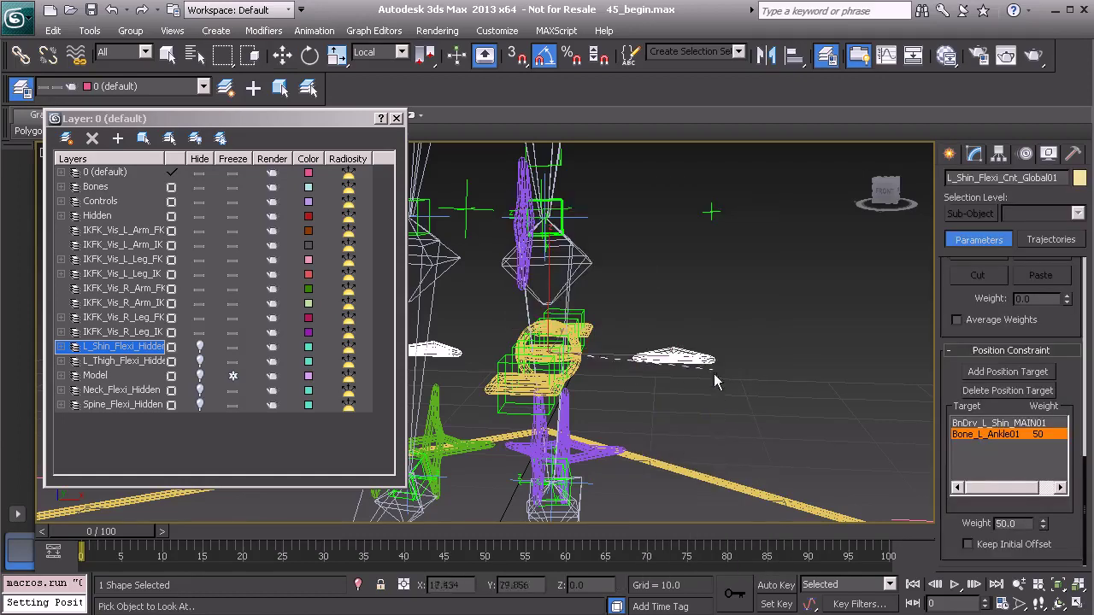
pyautogui.click(570, 296)
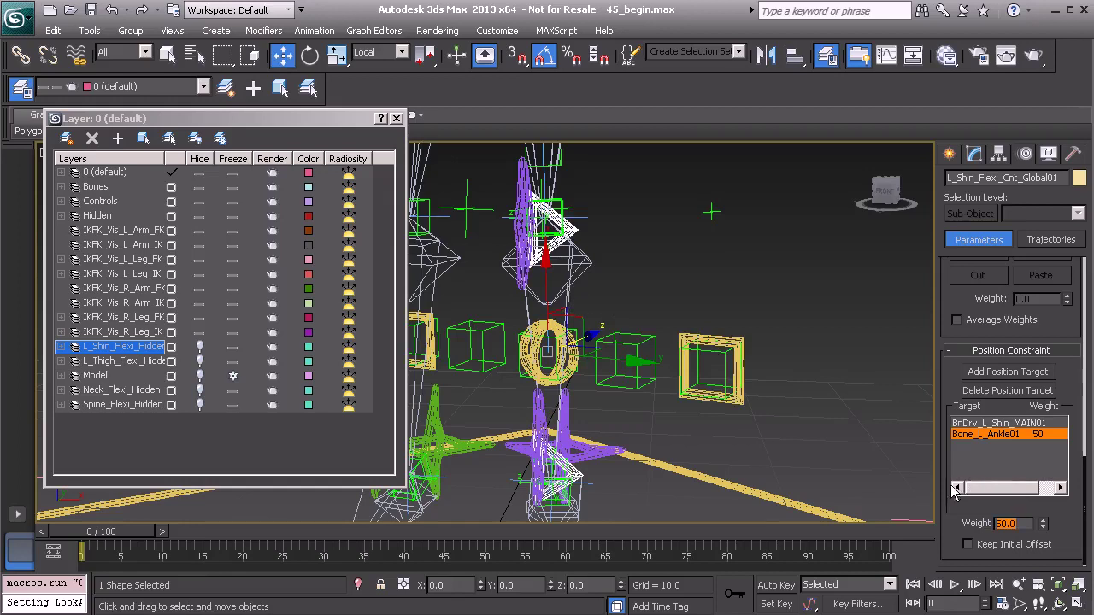
# - In the global control's LookAt Constraint, set the LookAt axis to Y and the upnode control to LookAt
pyautogui.moveTo(944, 333); pyautogui.dragTo(941, 261)
pyautogui.scroll(5, 960, 559)
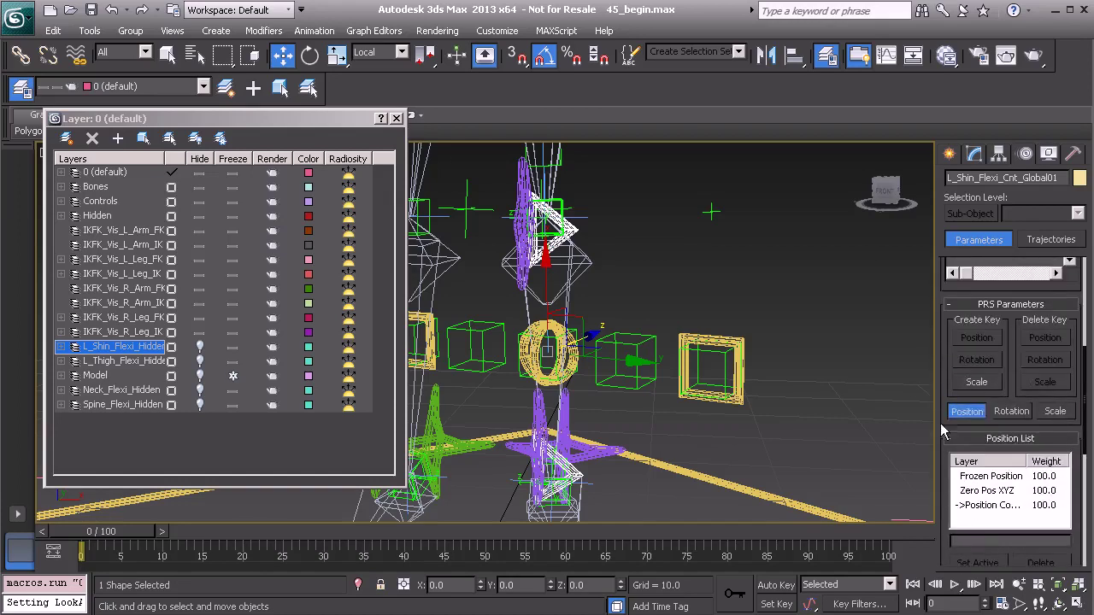
pyautogui.click(1007, 414)
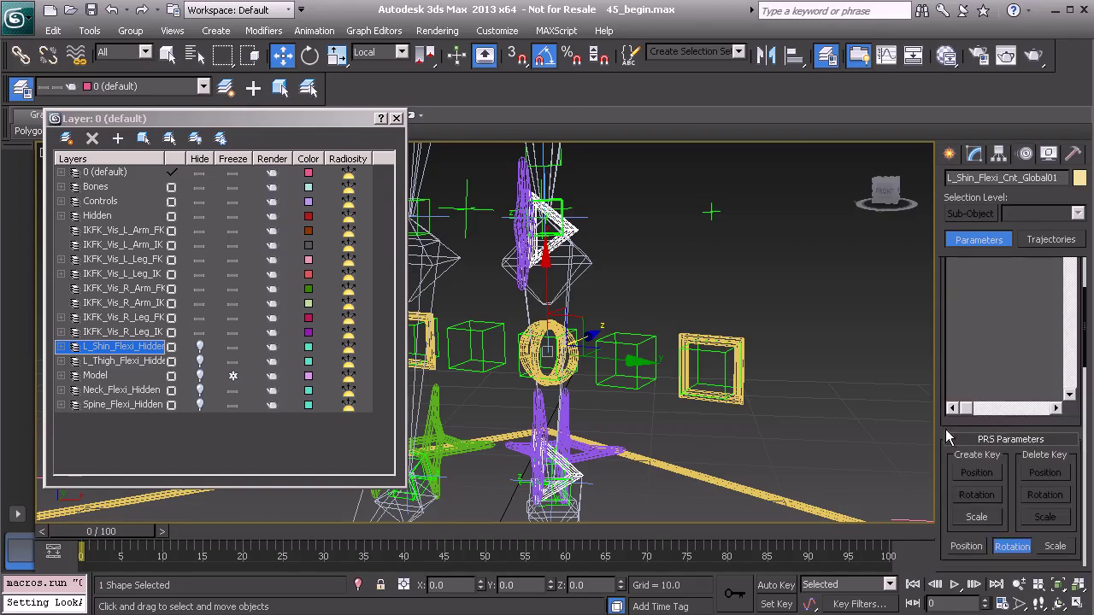
pyautogui.scroll(-10, 944, 455)
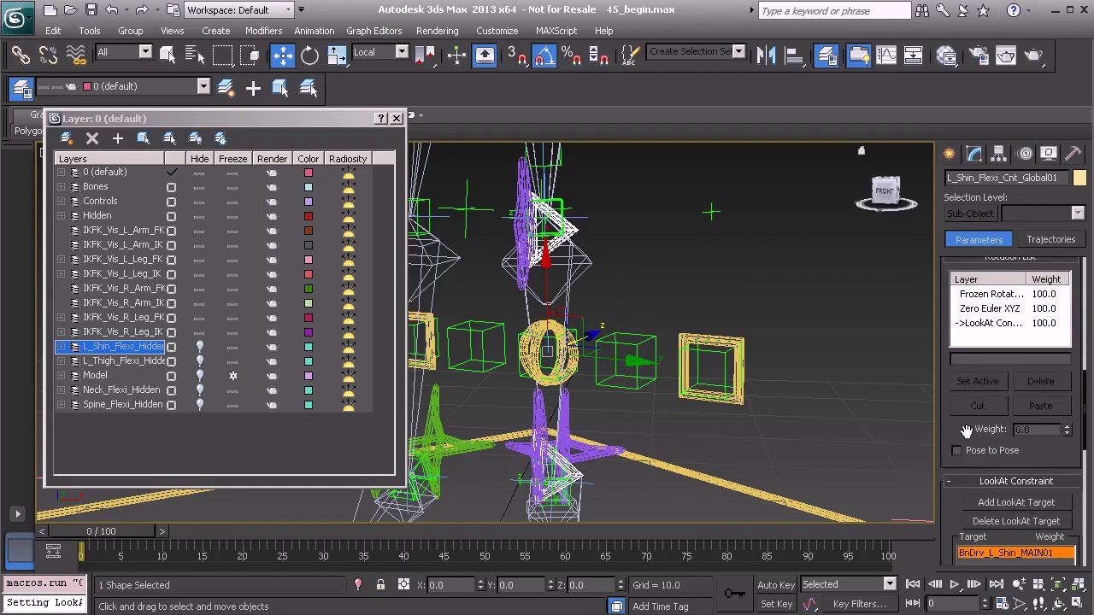
pyautogui.scroll(-10, 946, 421)
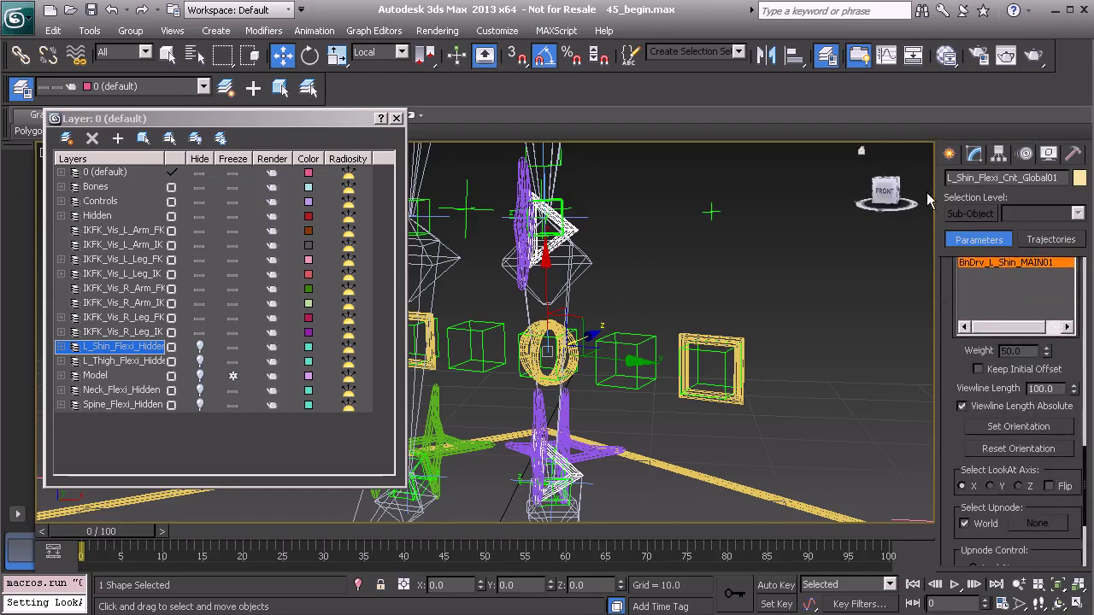
pyautogui.scroll(-5, 958, 417)
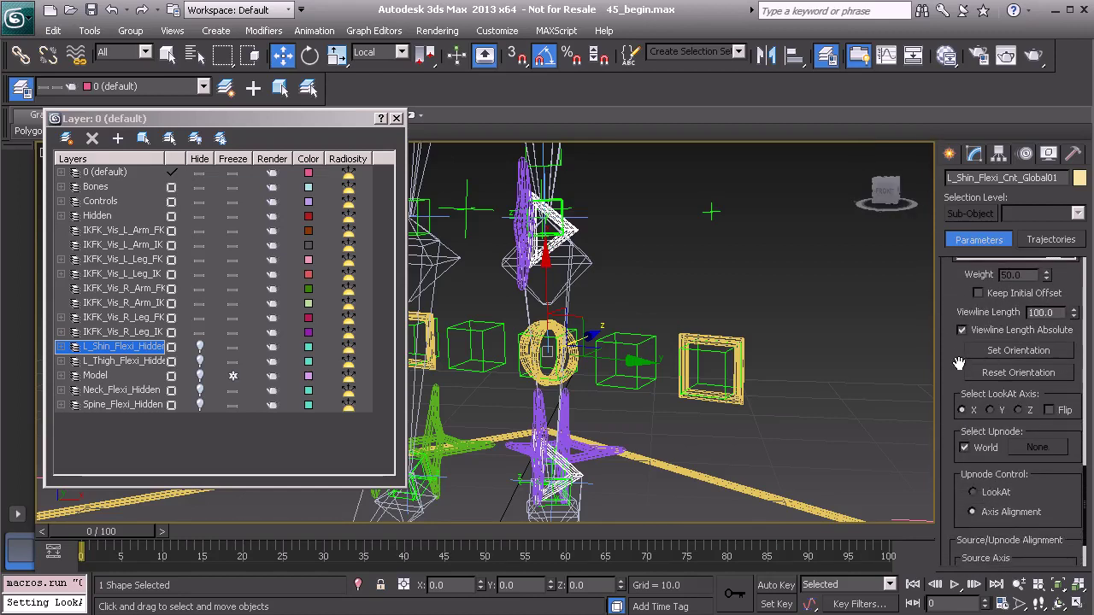
pyautogui.click(991, 411)
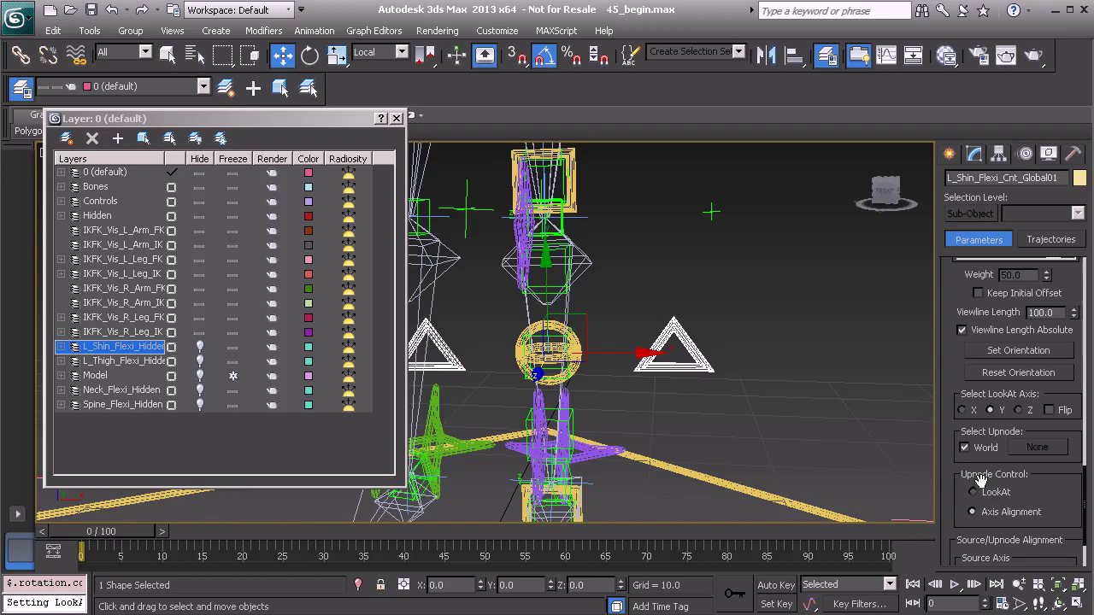
pyautogui.click(996, 495)
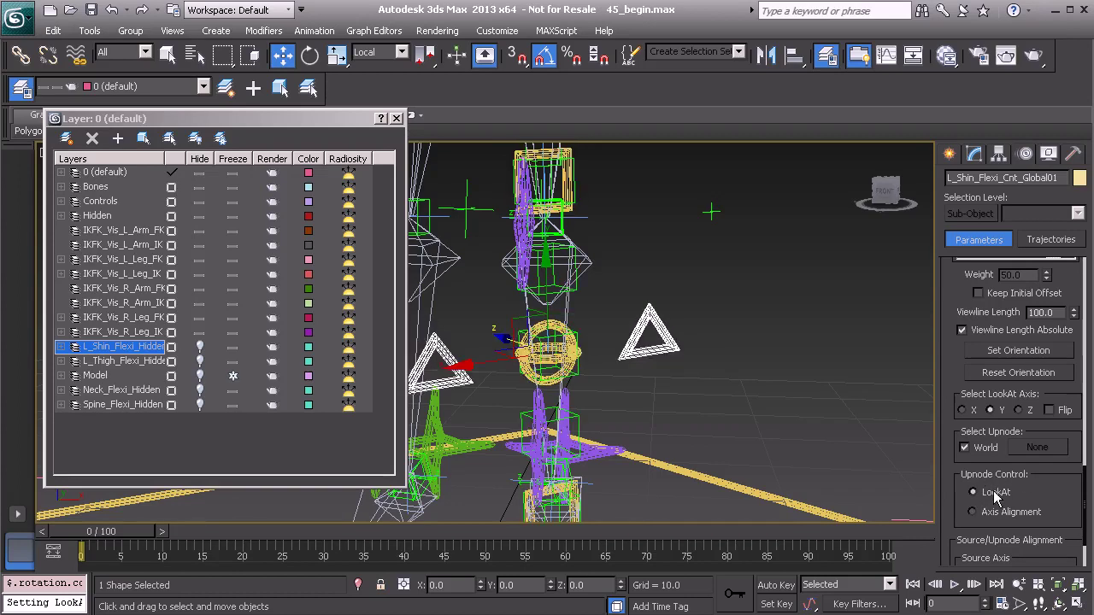
# - Turn off the World upnode in the LookAt Constraint and assign Point001 as the upnode
pyautogui.scroll(-3, 995, 497)
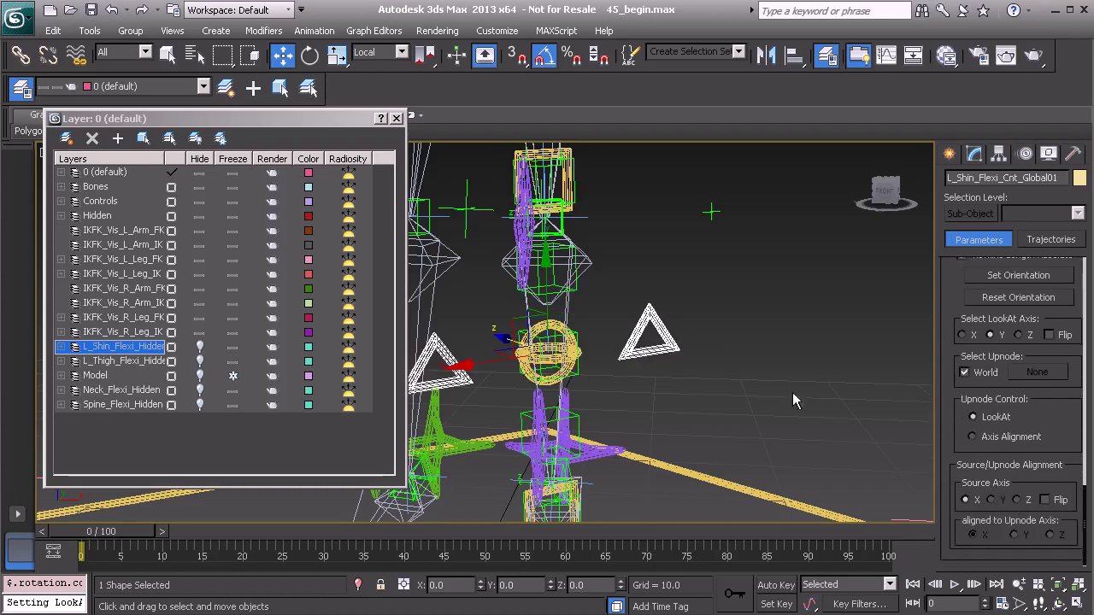
pyautogui.moveTo(646, 319); pyautogui.dragTo(676, 316, button='middle')
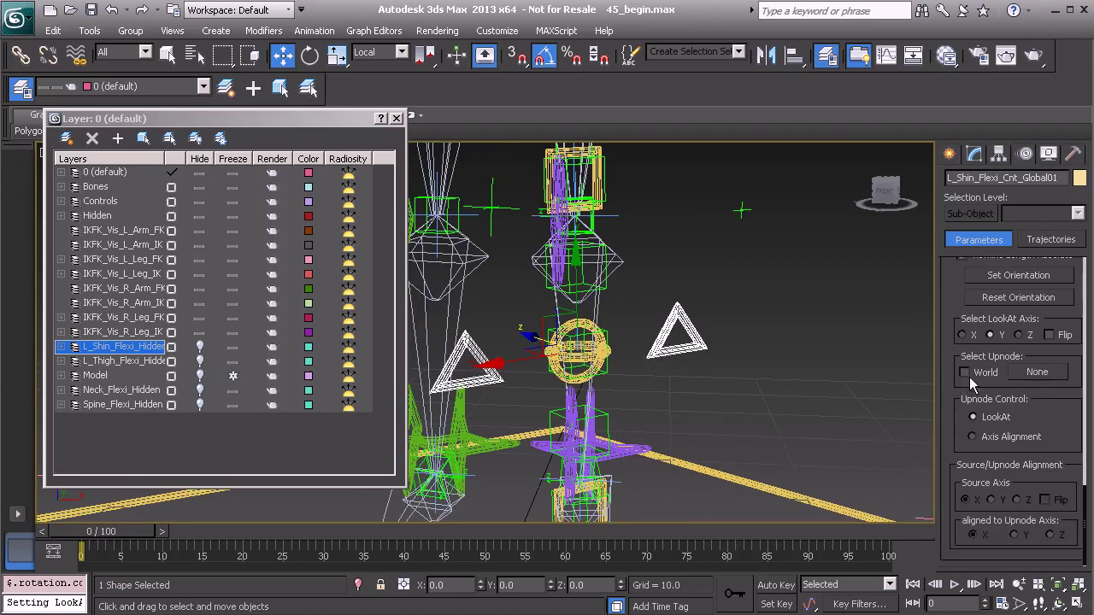
pyautogui.click(1037, 373)
pyautogui.click(741, 210)
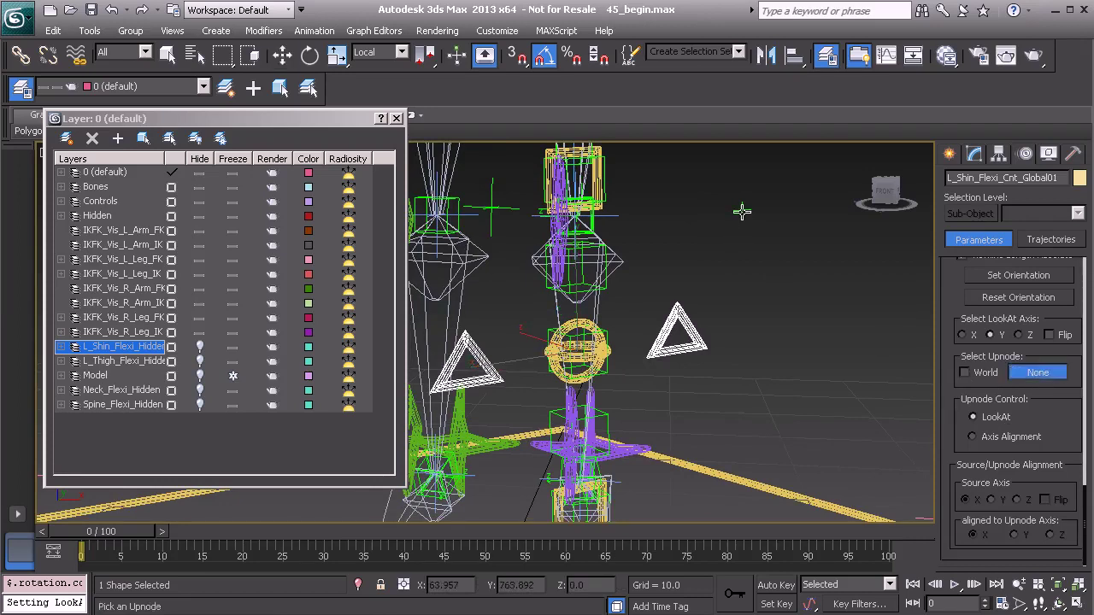
pyautogui.keyDown('alt'); pyautogui.moveTo(757, 341); pyautogui.dragTo(749, 362, button='middle'); pyautogui.keyUp('alt')
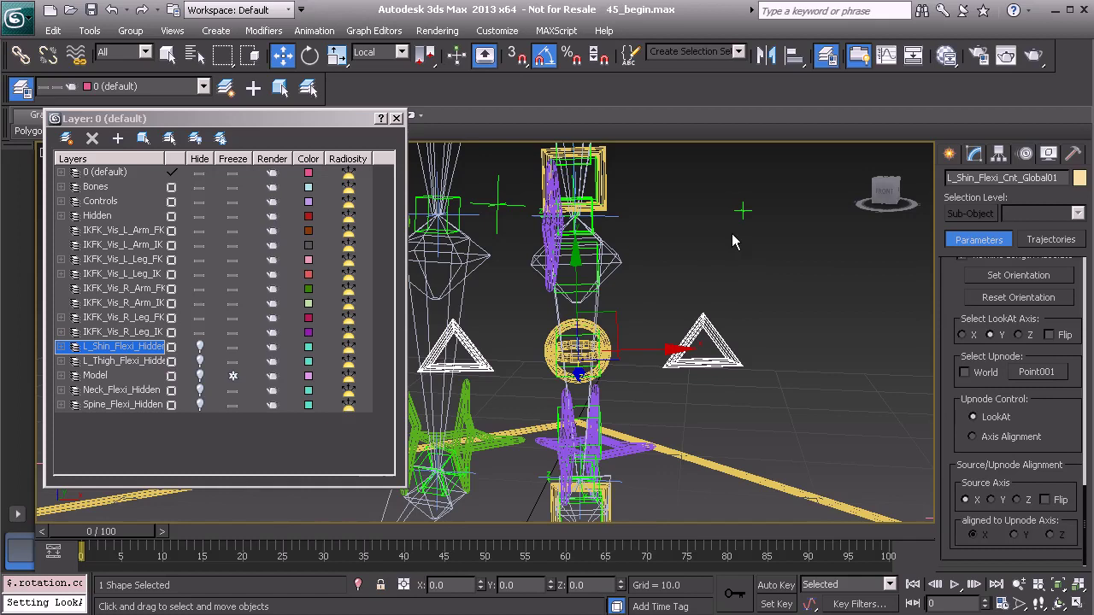
# - Clone the thigh global control's point driver as a copy named PtDrv_L_Shin_Flexi_Cnt_Global01
pyautogui.scroll(5, 704, 254)
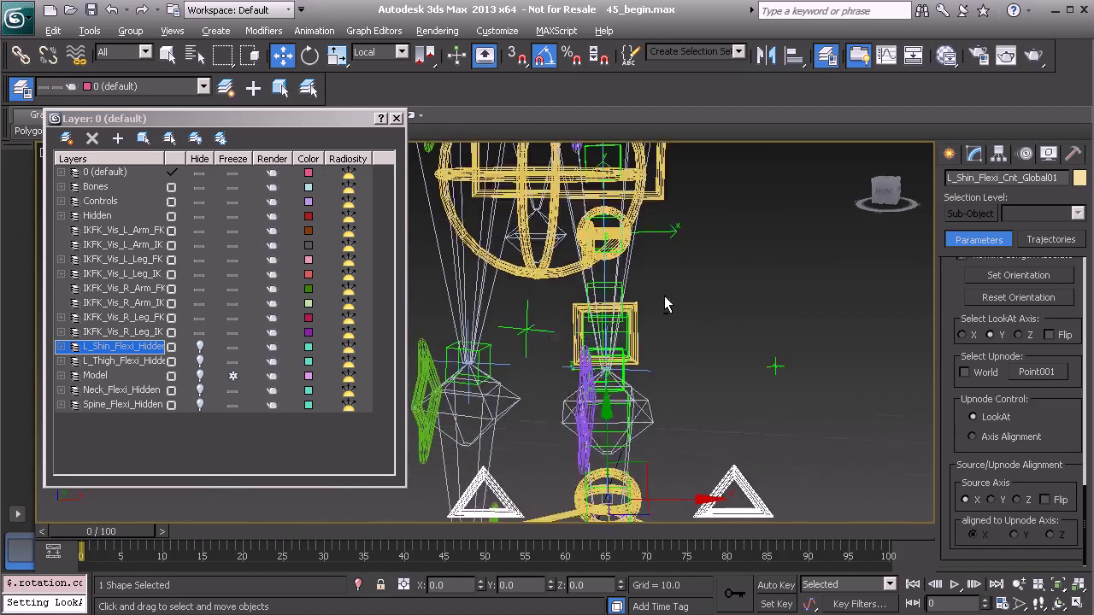
pyautogui.keyDown('alt'); pyautogui.moveTo(664, 305); pyautogui.dragTo(672, 242, button='middle'); pyautogui.keyUp('alt')
pyautogui.click(672, 236)
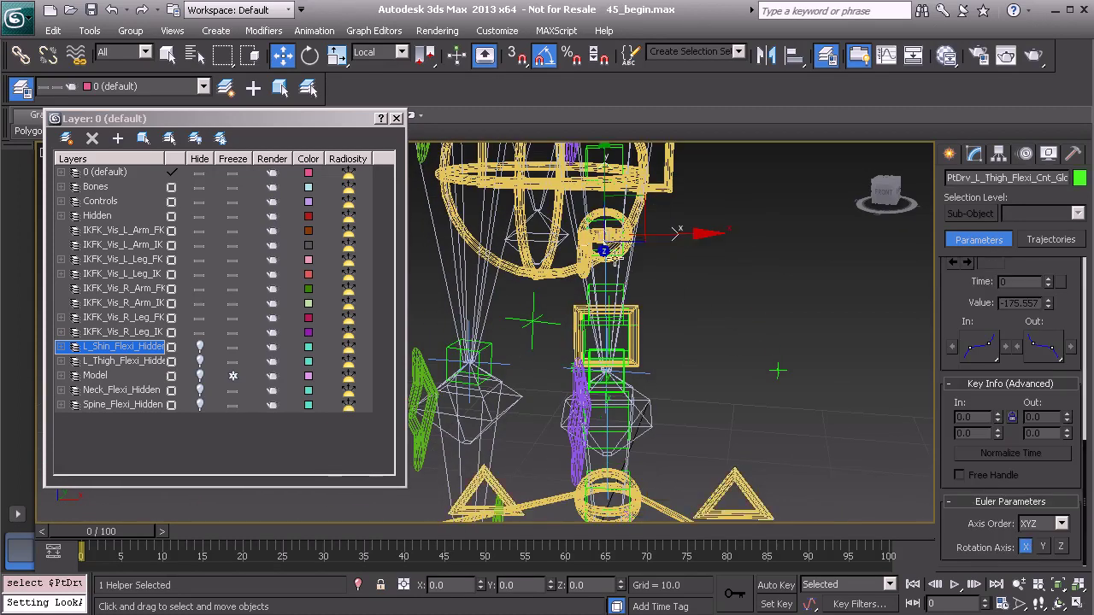
pyautogui.keyDown('alt'); pyautogui.moveTo(691, 318); pyautogui.dragTo(693, 249, button='middle'); pyautogui.keyUp('alt')
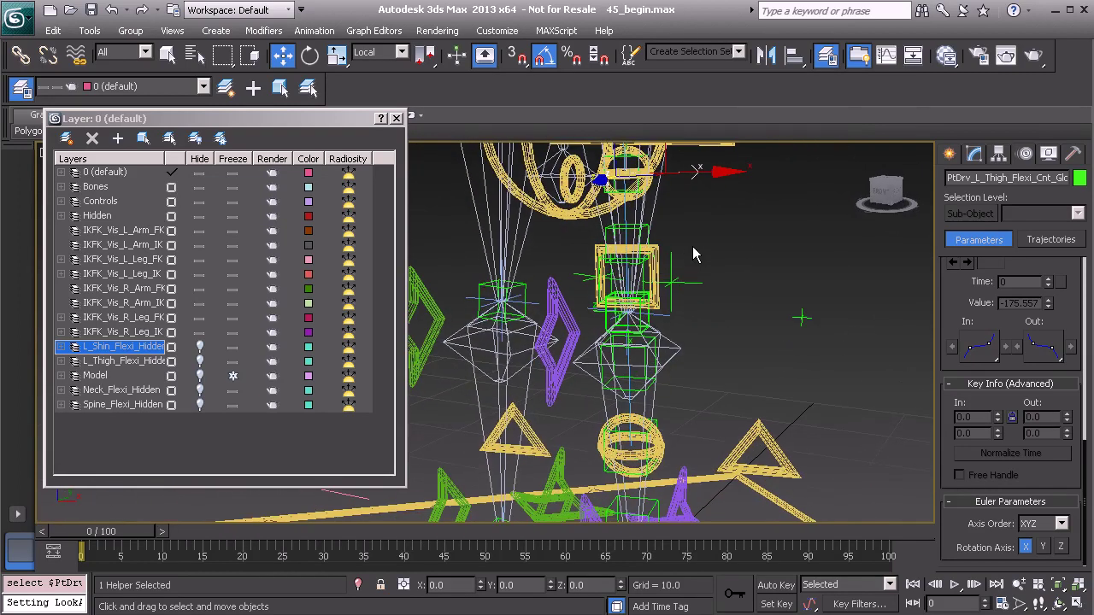
pyautogui.hotkey('ctrl', 'v')
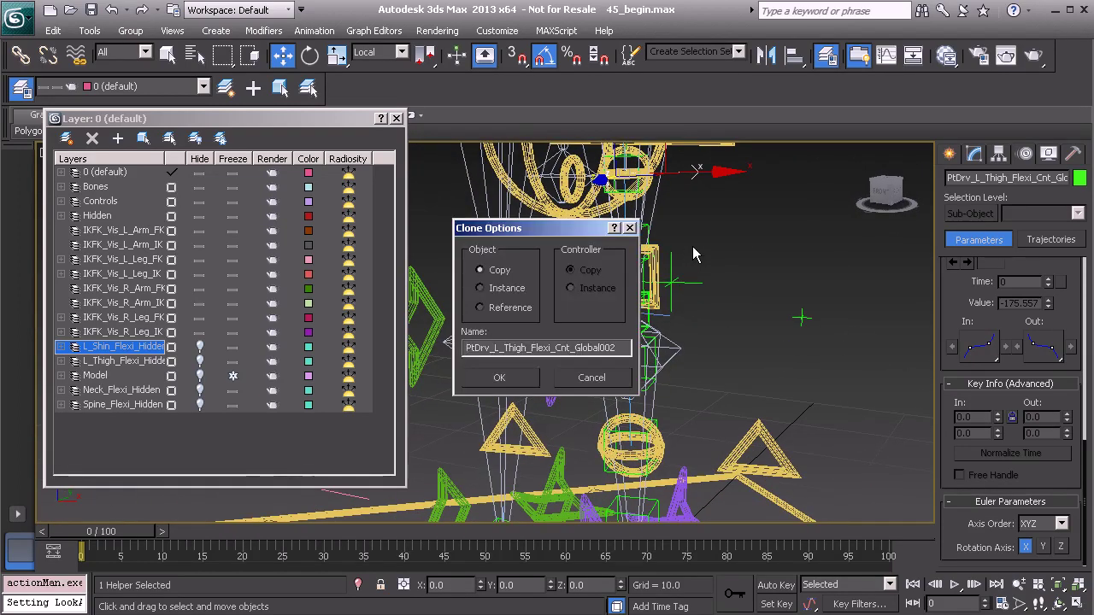
pyautogui.click(505, 347)
pyautogui.moveTo(504, 348); pyautogui.dragTo(515, 348)
pyautogui.write('Shin')
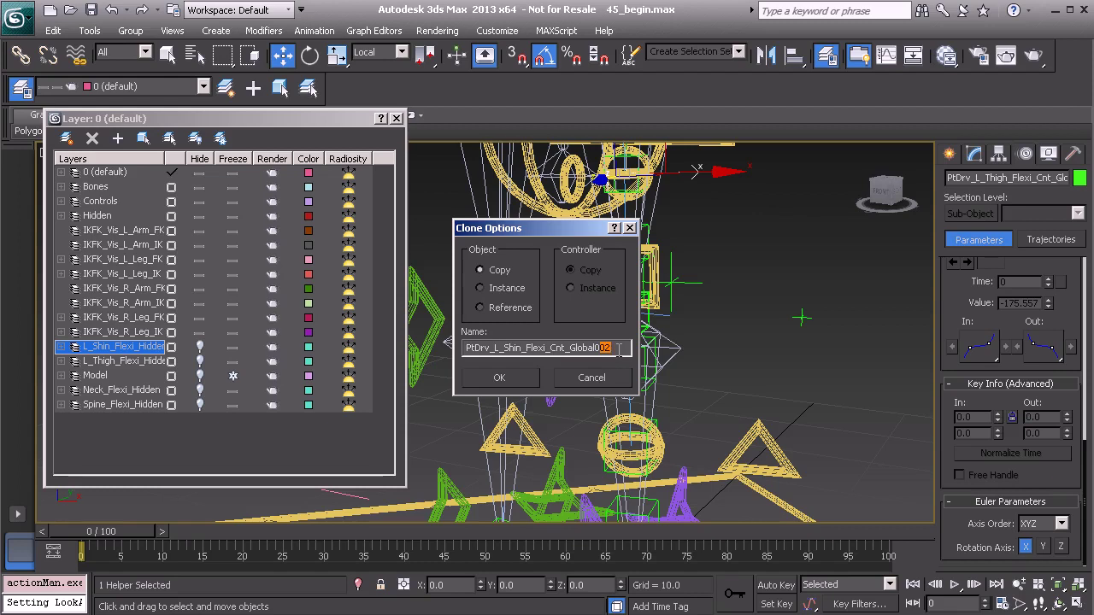
pyautogui.write('1')
pyautogui.click(524, 385)
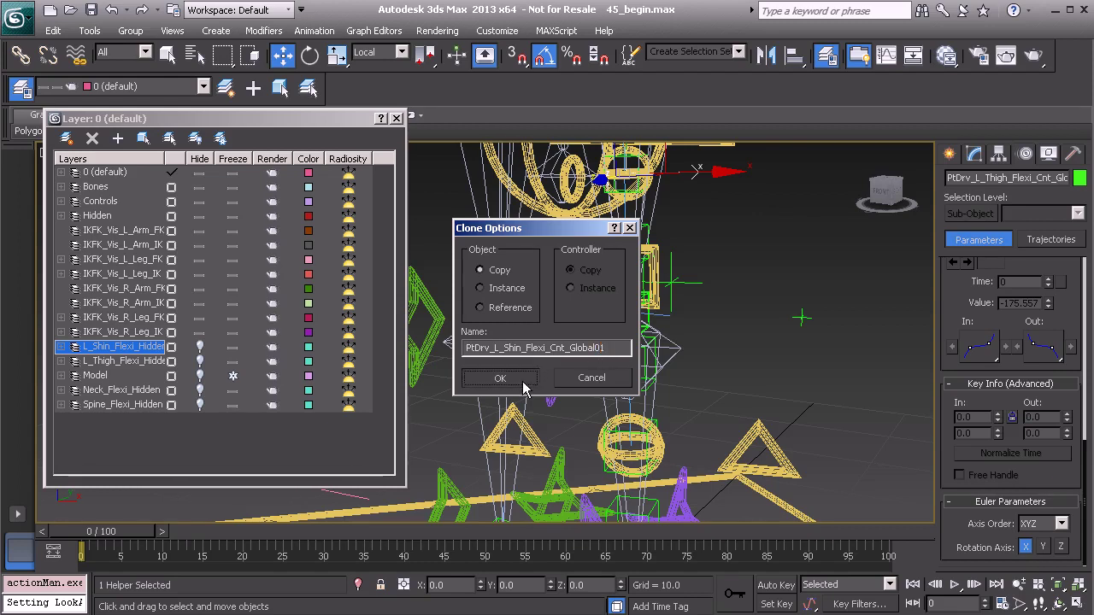
# - Align PtDrv_L_Shin_Flexi_Cnt_Global01 to L_Shin_Flexi_Cnt_Global01 in position and orientation on all axes
pyautogui.moveTo(590, 395)
pyautogui.keyDown('alt'); pyautogui.mouseDown(button='middle')
pyautogui.moveTo(657, 415)
pyautogui.moveTo(667, 357)
pyautogui.moveTo(643, 357)
pyautogui.mouseUp(button='middle'); pyautogui.keyUp('alt')
pyautogui.hotkey('alt', 'a')
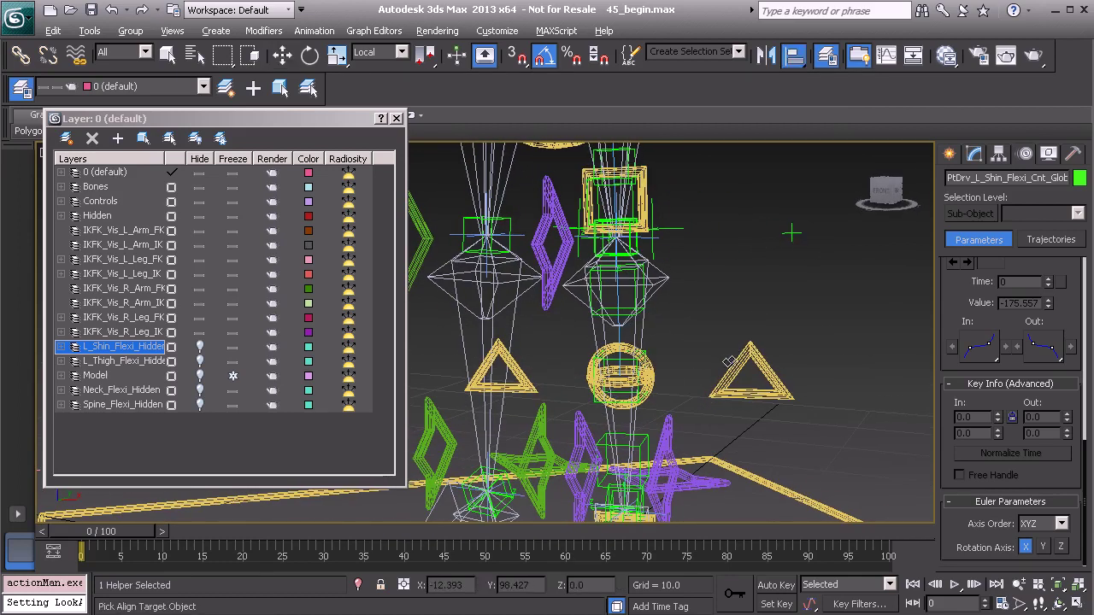
pyautogui.click(736, 374)
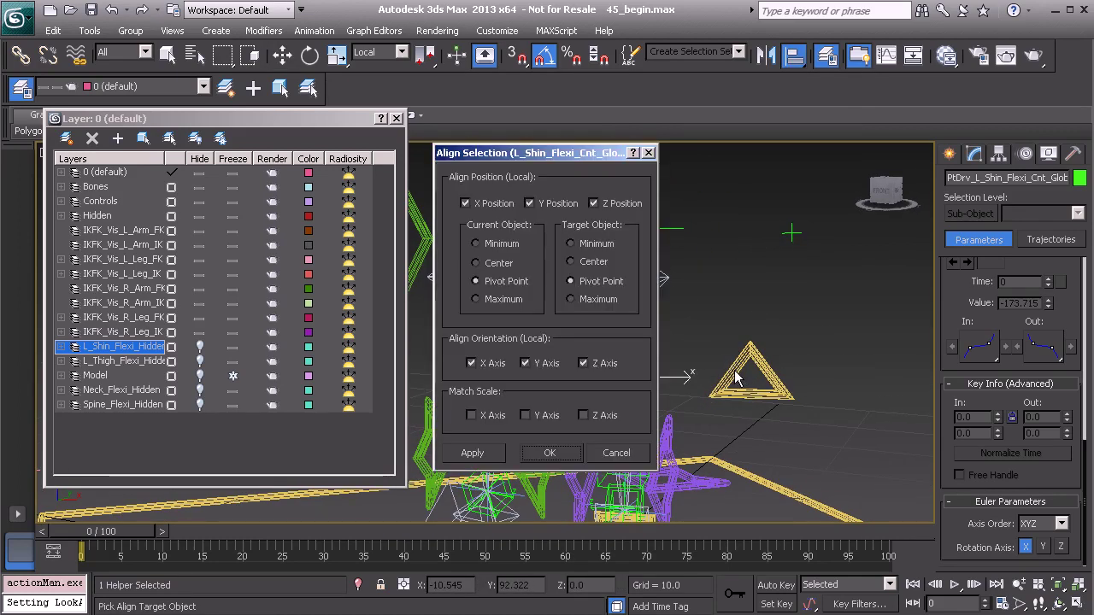
pyautogui.click(538, 457)
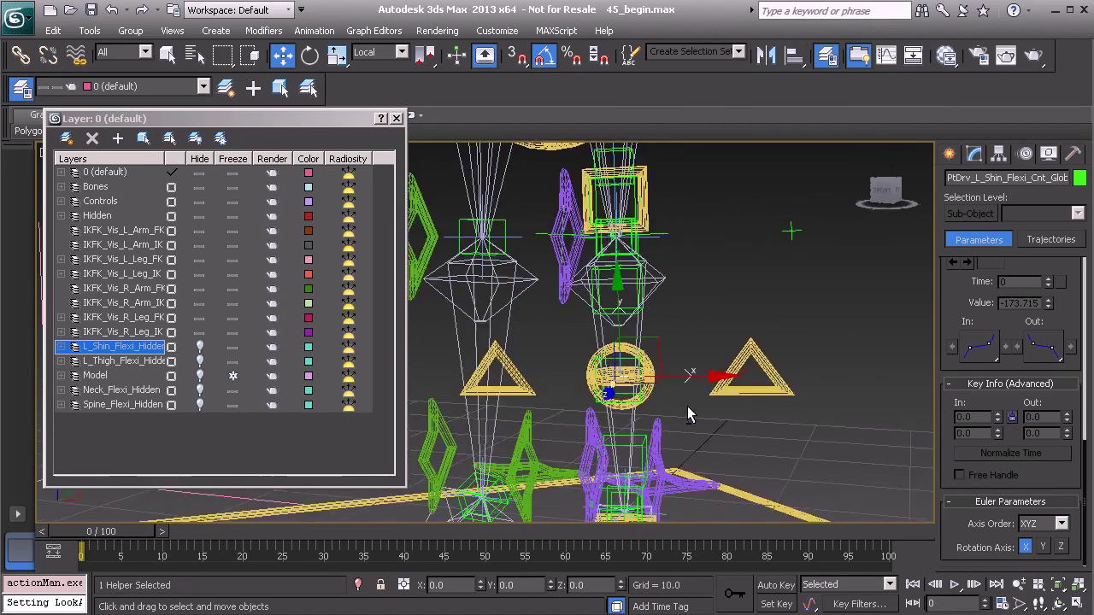
# - Link PtDrv_L_Shin_Flexi_Cnt_Global01 to the left shin bone as its parent
pyautogui.keyDown('alt'); pyautogui.moveTo(687, 406); pyautogui.dragTo(701, 411, button='middle'); pyautogui.keyUp('alt')
pyautogui.scroll(3, 702, 411)
pyautogui.moveTo(682, 373); pyautogui.dragTo(597, 342, button='middle')
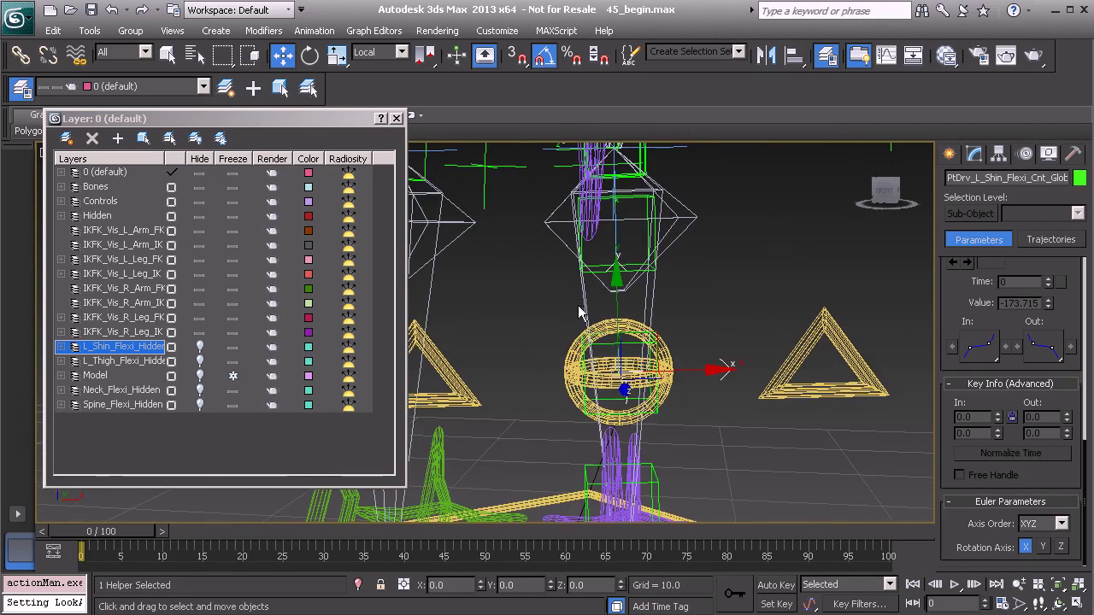
pyautogui.click(21, 55)
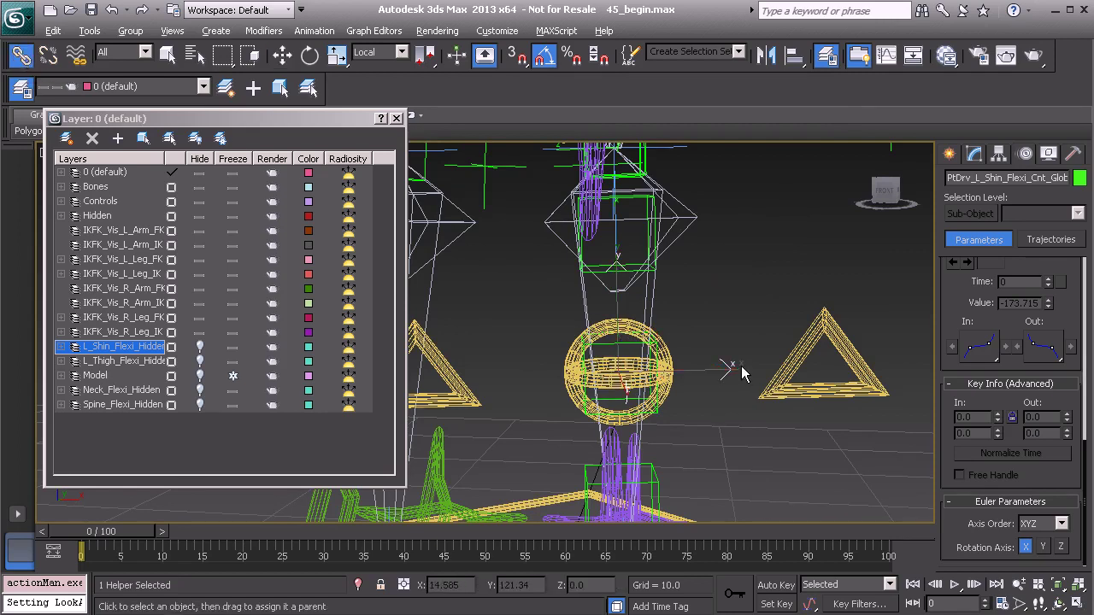
pyautogui.keyDown('alt'); pyautogui.moveTo(741, 373); pyautogui.dragTo(720, 381, button='middle'); pyautogui.keyUp('alt')
pyautogui.moveTo(723, 375); pyautogui.dragTo(658, 297)
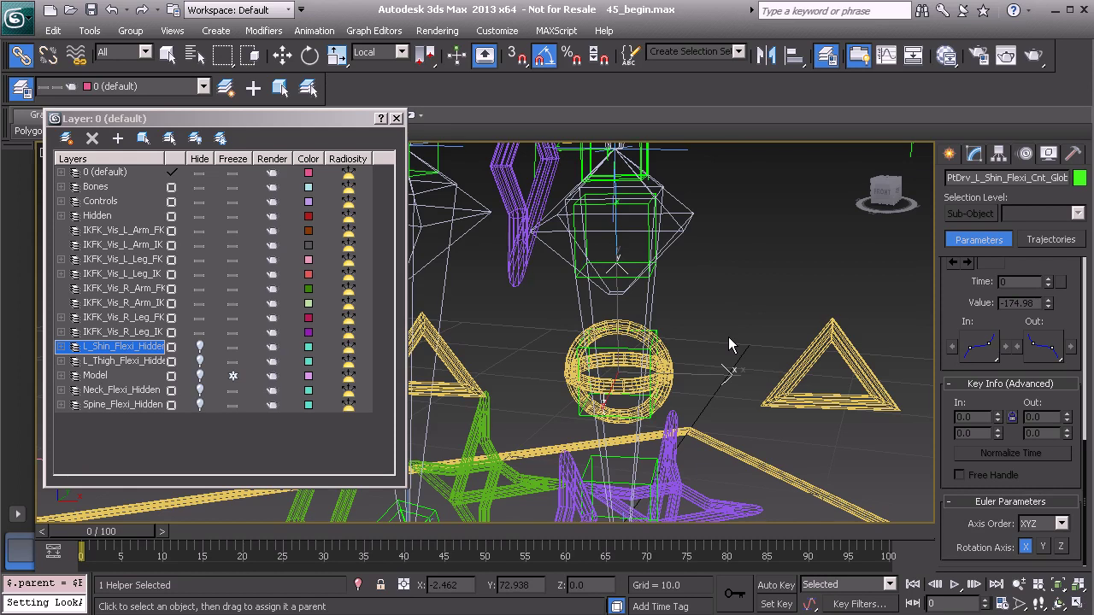
# - Freeze the transform of L_Shin_Flexi_Cnt_Global01 and accept the loss of its existing constraints
pyautogui.keyDown('alt'); pyautogui.moveTo(731, 345); pyautogui.dragTo(745, 389, button='middle'); pyautogui.keyUp('alt')
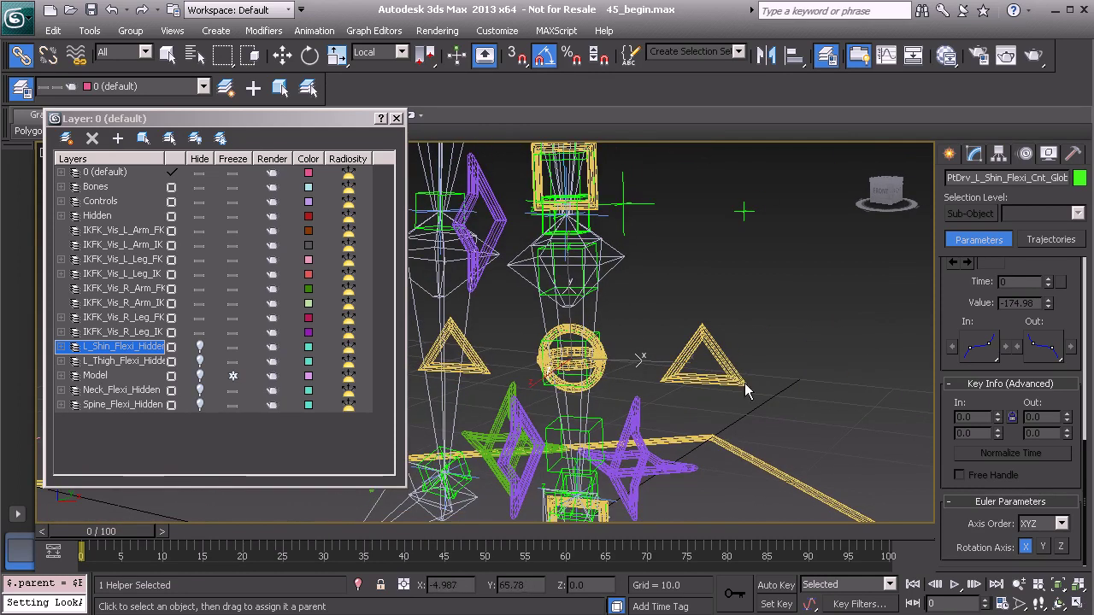
pyautogui.click(691, 347)
pyautogui.moveTo(690, 346)
pyautogui.keyDown('alt'); pyautogui.mouseDown(button='middle')
pyautogui.moveTo(642, 347)
pyautogui.moveTo(677, 333)
pyautogui.mouseUp(button='middle'); pyautogui.keyUp('alt')
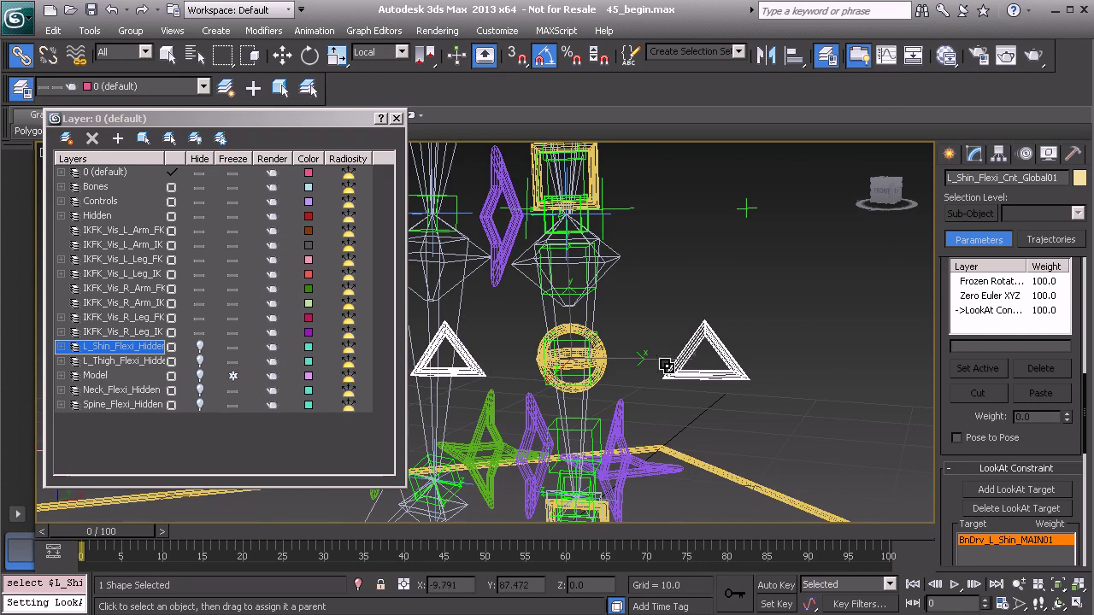
pyautogui.rightClick(642, 270)
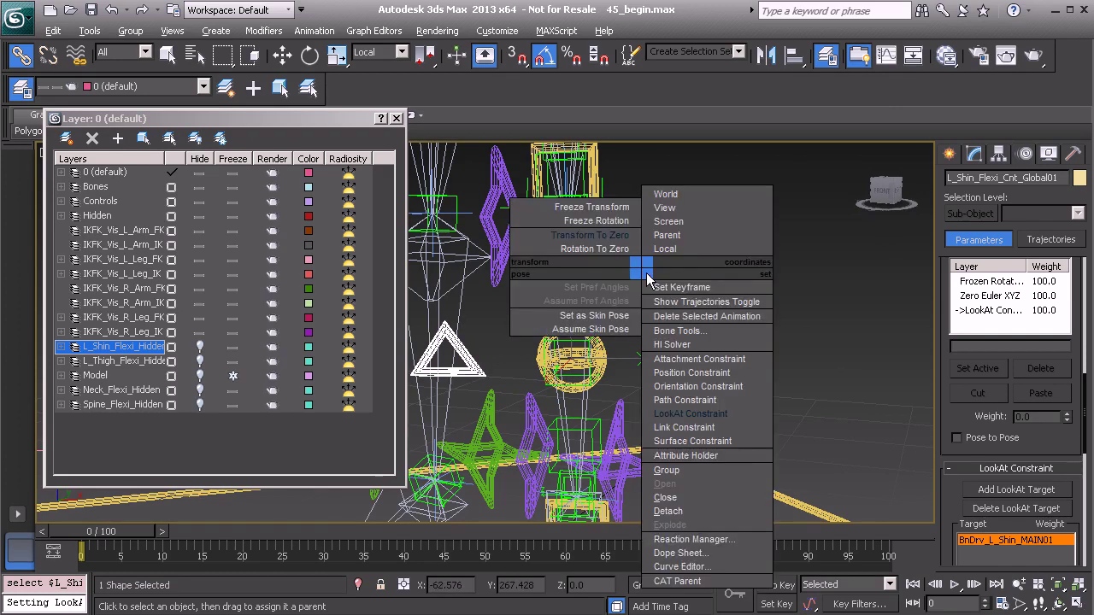
pyautogui.click(610, 208)
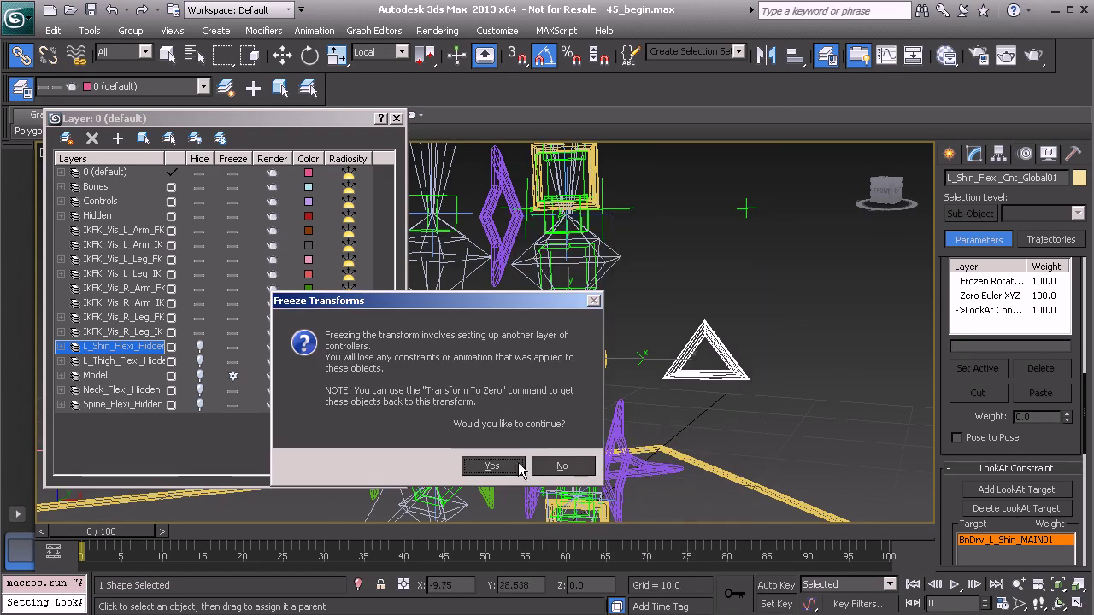
pyautogui.click(505, 466)
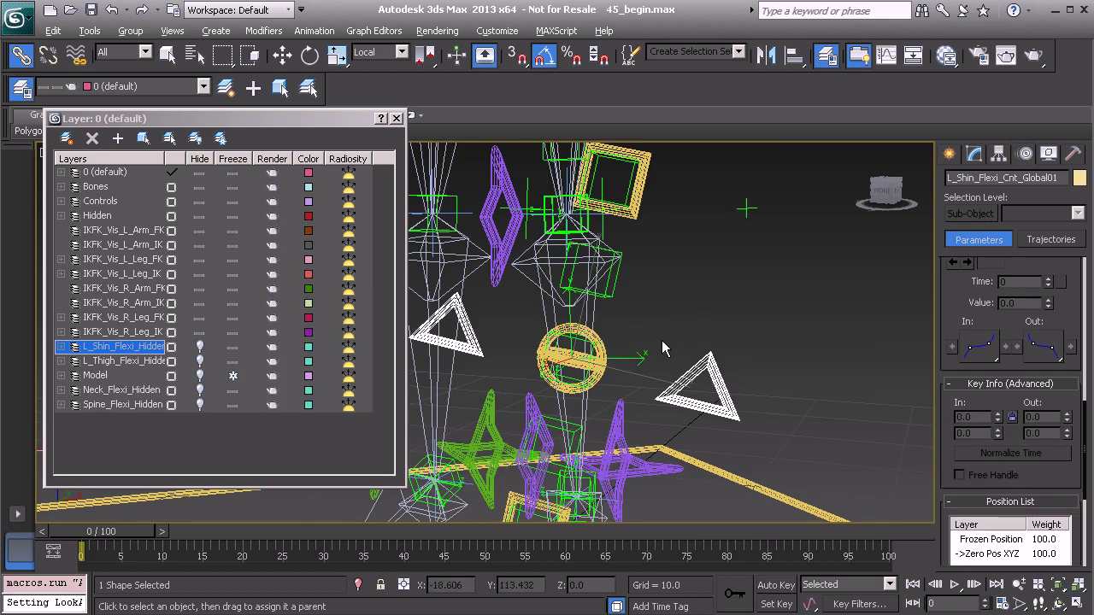
# - Align L_Shin_Flexi_Cnt_Global01 to its point driver, PtDrv_L_Shin_Flexi_Cnt_Global01, pivot to pivot in position and orientation on all axes
pyautogui.hotkey('alt', 'a')
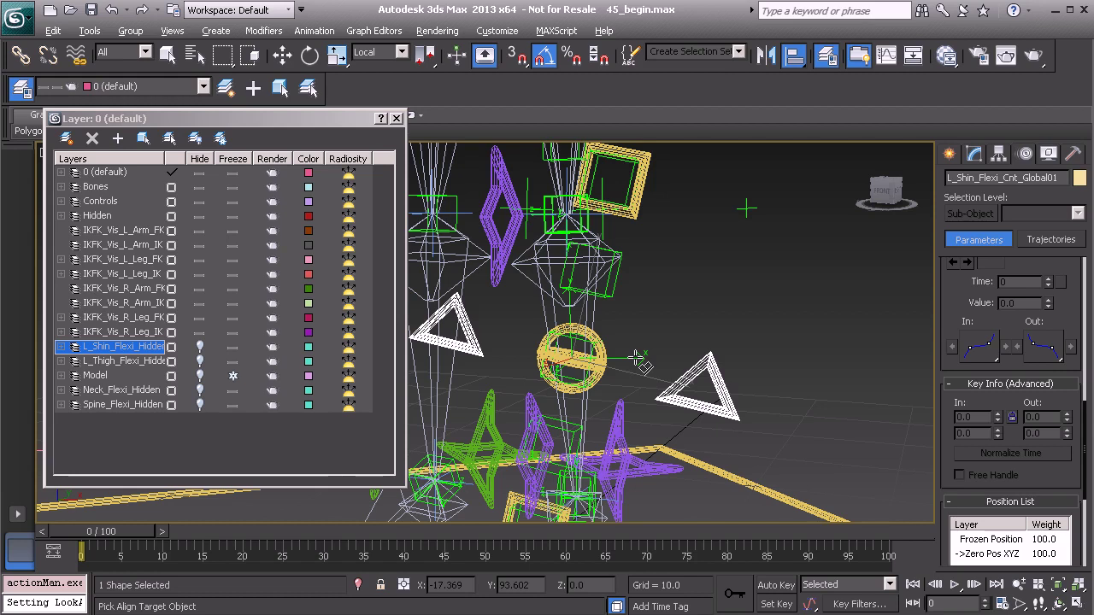
pyautogui.click(635, 357)
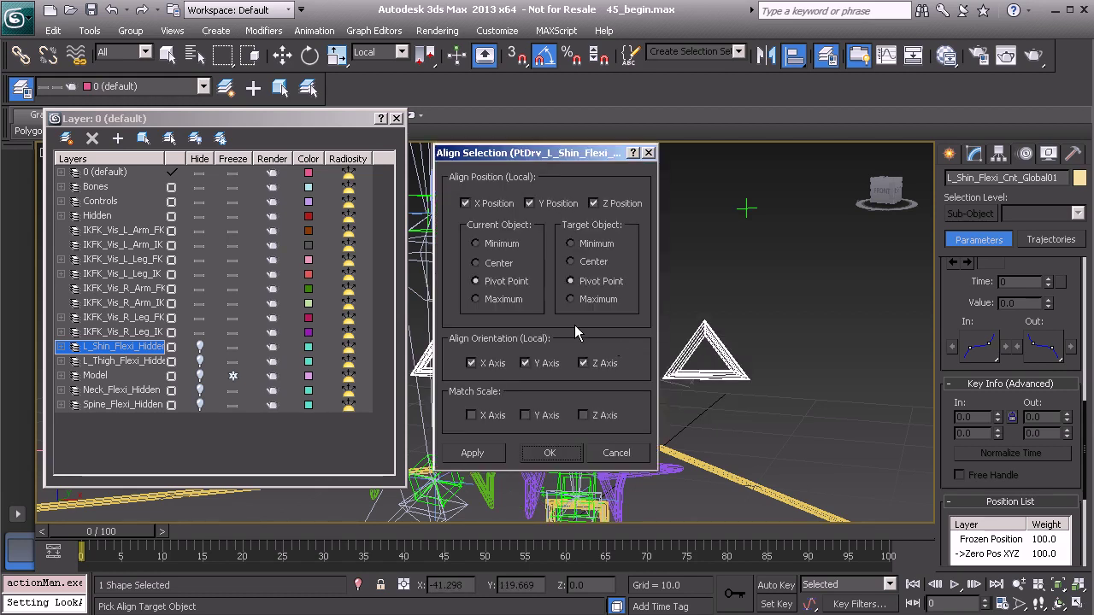
pyautogui.click(550, 454)
pyautogui.press('w')
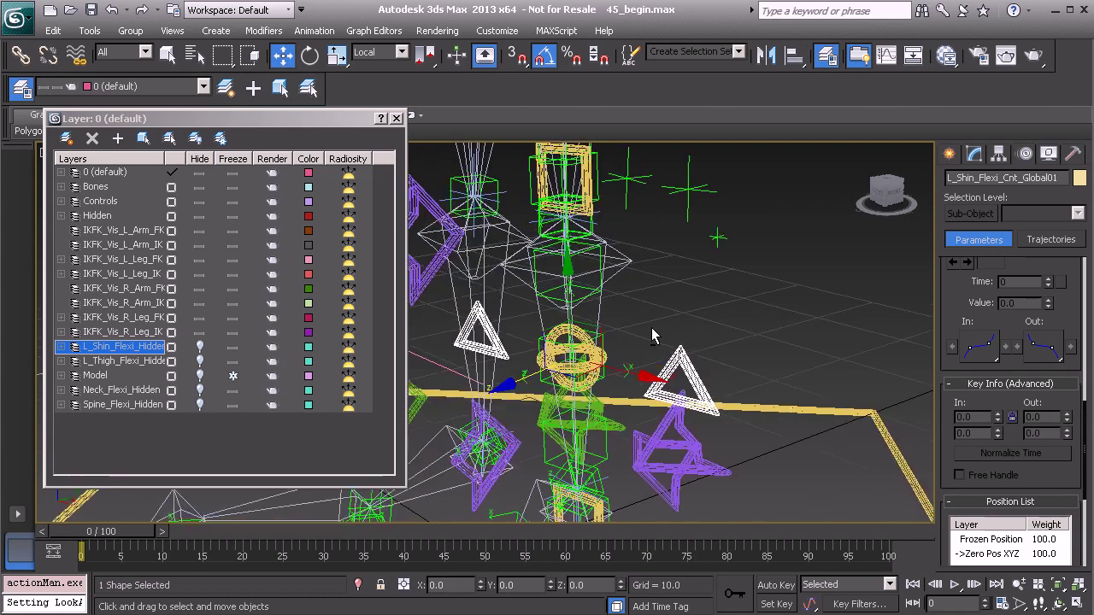
# - Delete the Point001 helper that served as the LookAt upnode
pyautogui.scroll(-1, 668, 313)
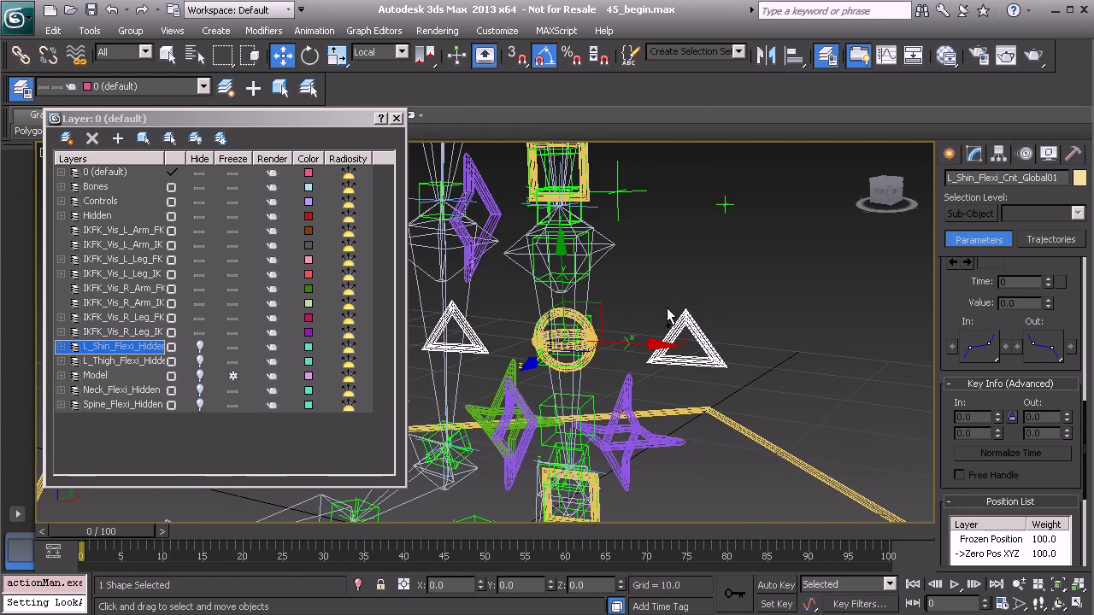
pyautogui.click(722, 202)
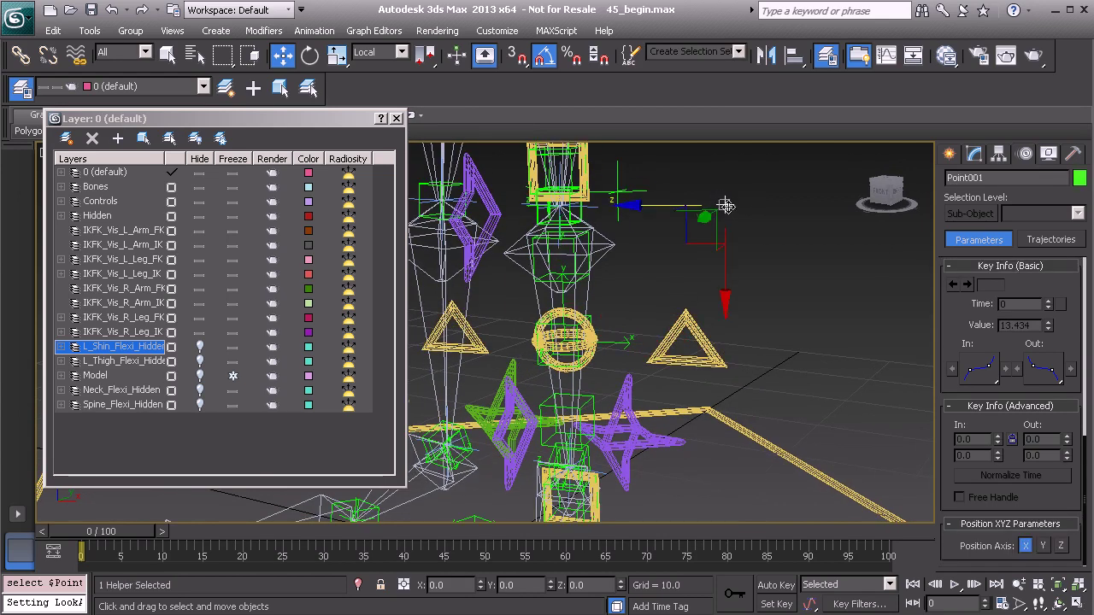
pyautogui.press('Delete')
pyautogui.keyDown('alt'); pyautogui.moveTo(729, 207); pyautogui.dragTo(632, 276, button='middle'); pyautogui.keyUp('alt')
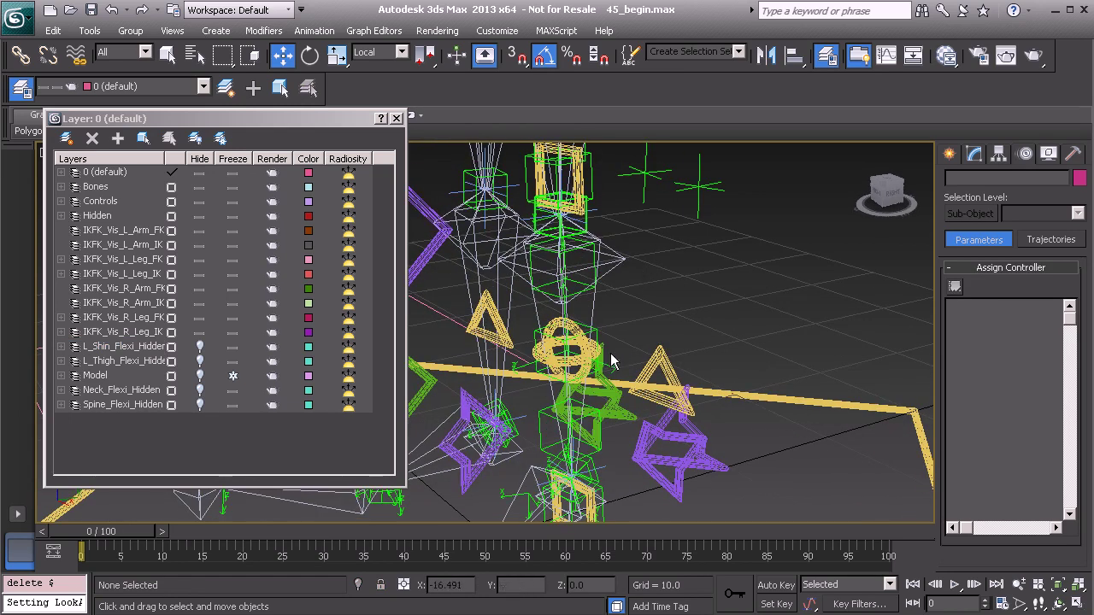
# - Link L_Shin_Flexi_Cnt_Global01 to the large yellow control outline on the ground
pyautogui.keyDown('alt'); pyautogui.moveTo(594, 349); pyautogui.dragTo(694, 340, button='middle'); pyautogui.keyUp('alt')
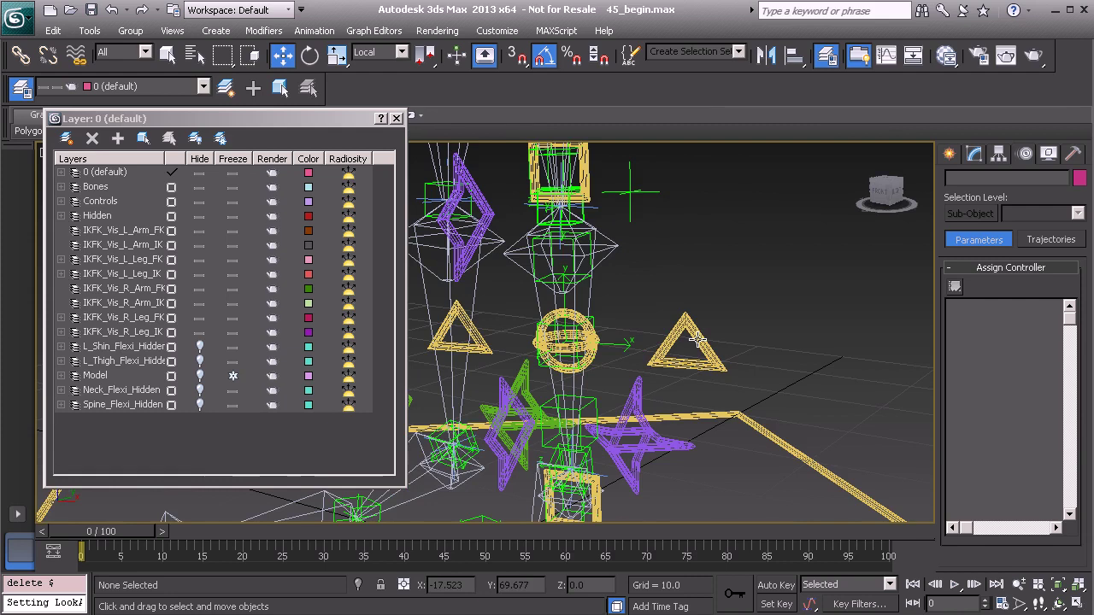
pyautogui.click(695, 340)
pyautogui.click(20, 55)
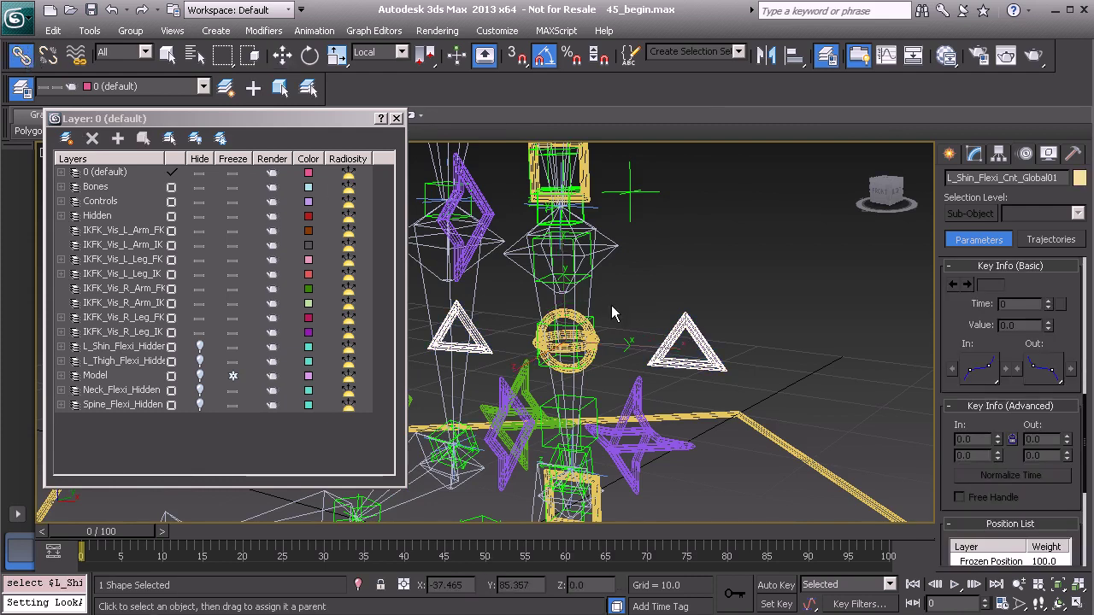
pyautogui.moveTo(613, 312); pyautogui.dragTo(617, 272, button='middle')
pyautogui.moveTo(648, 298); pyautogui.dragTo(807, 459)
pyautogui.keyDown('alt'); pyautogui.moveTo(749, 422); pyautogui.dragTo(592, 347, button='middle'); pyautogui.keyUp('alt')
# - Scale L_Shin_Flexi_Cnt_Global01 to 79 percent on the X, Y and Z axes
pyautogui.press('r')
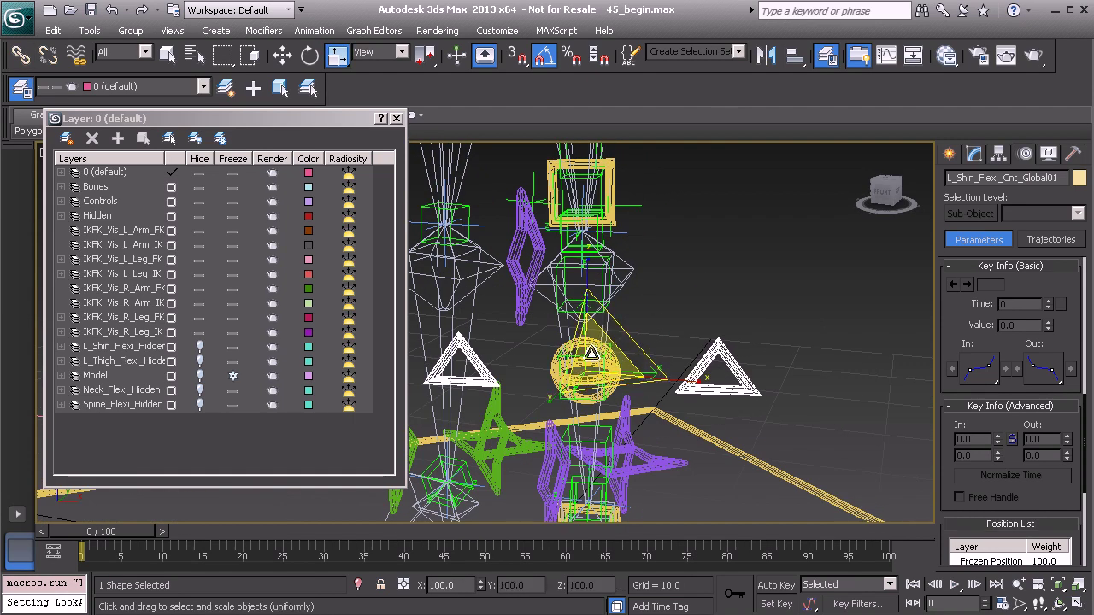
pyautogui.moveTo(589, 350); pyautogui.dragTo(584, 378)
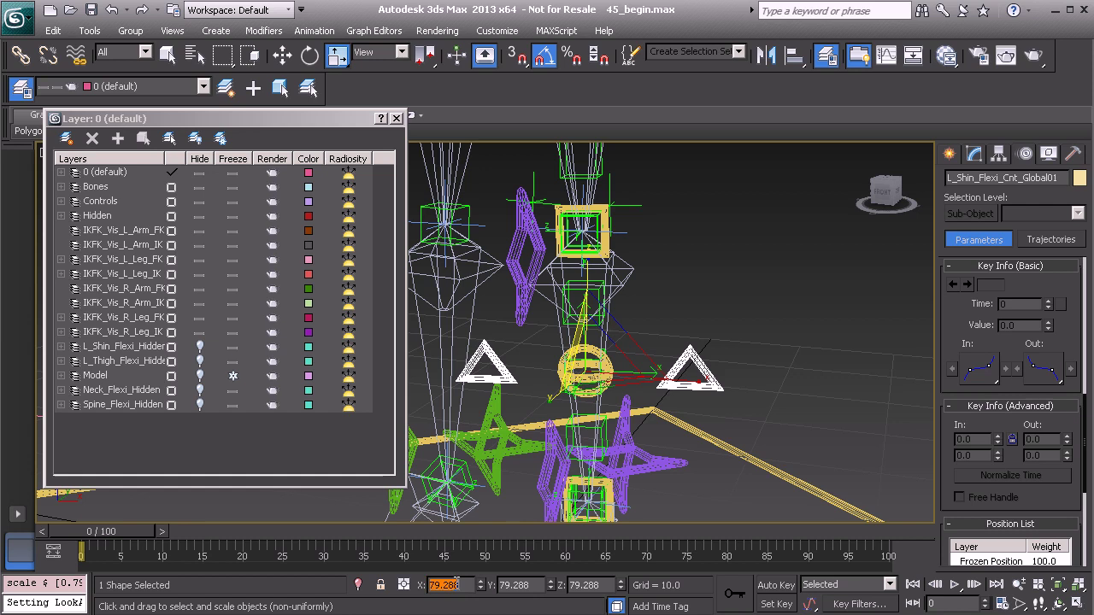
pyautogui.click(440, 585)
pyautogui.write('79')
pyautogui.press('Return')
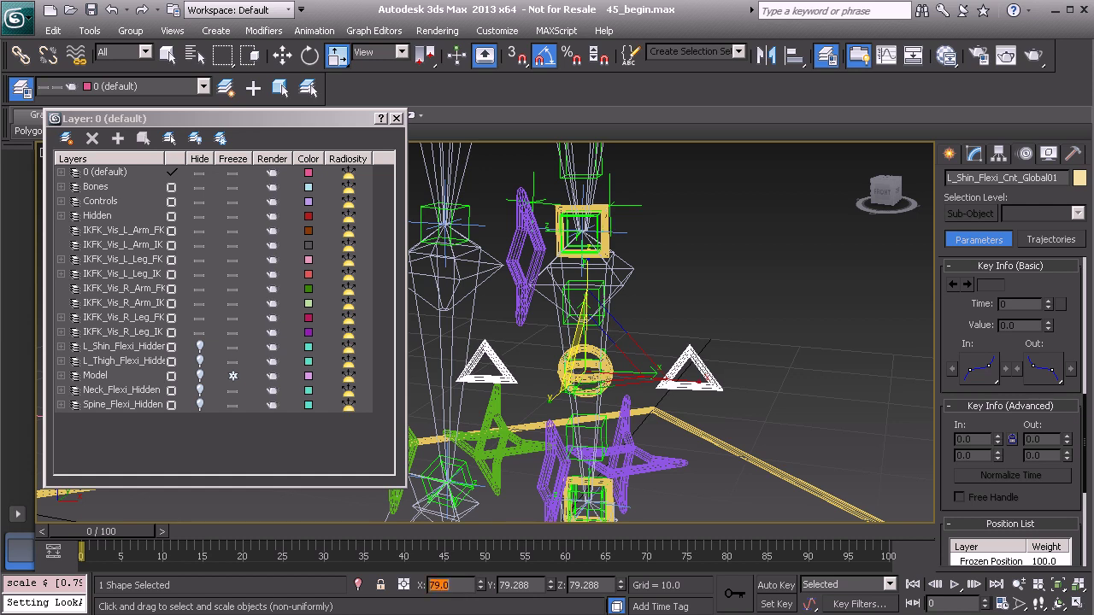
pyautogui.click(523, 585)
pyautogui.write('79')
pyautogui.press('Return')
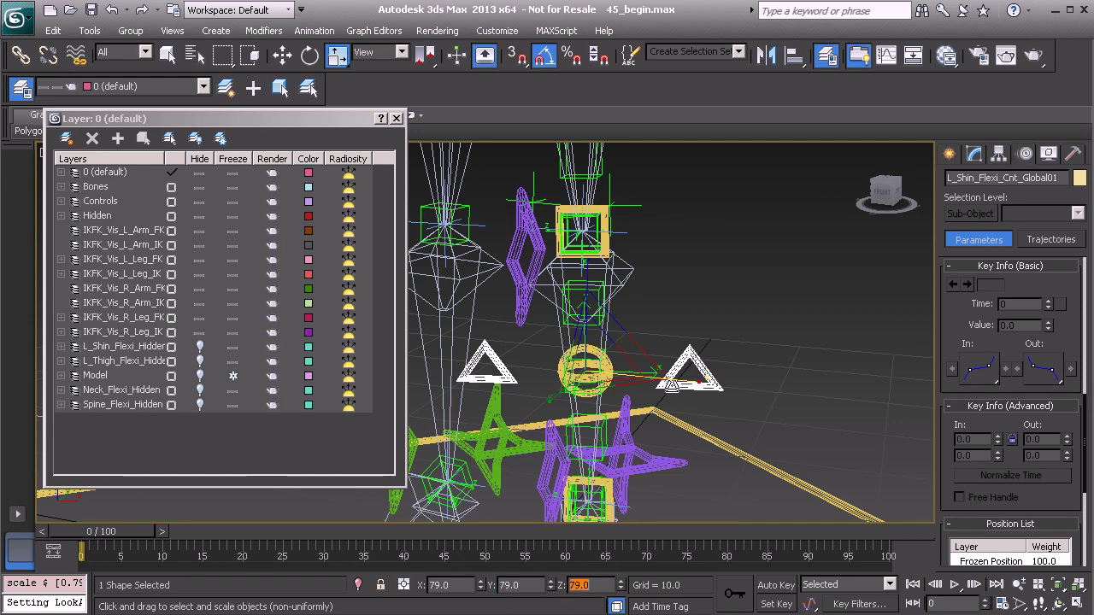
# - Freeze the transform of the rescaled L_Shin_Flexi_Cnt_Global01
pyautogui.moveTo(652, 338)
pyautogui.keyDown('alt'); pyautogui.mouseDown(button='middle')
pyautogui.moveTo(572, 336)
pyautogui.moveTo(659, 333)
pyautogui.moveTo(648, 337)
pyautogui.mouseUp(button='middle'); pyautogui.keyUp('alt')
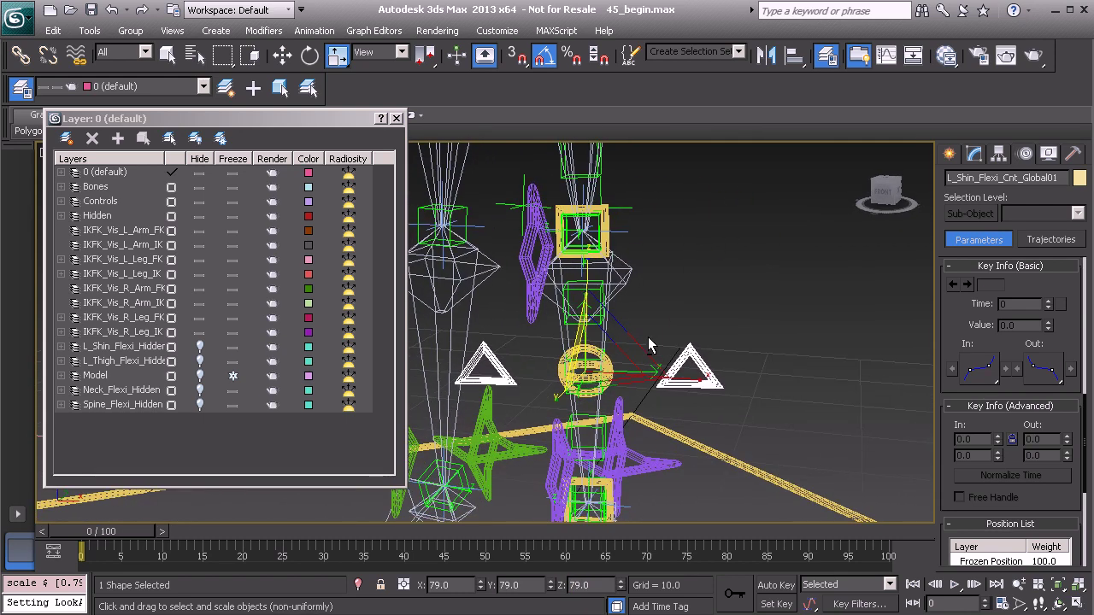
pyautogui.press('q')
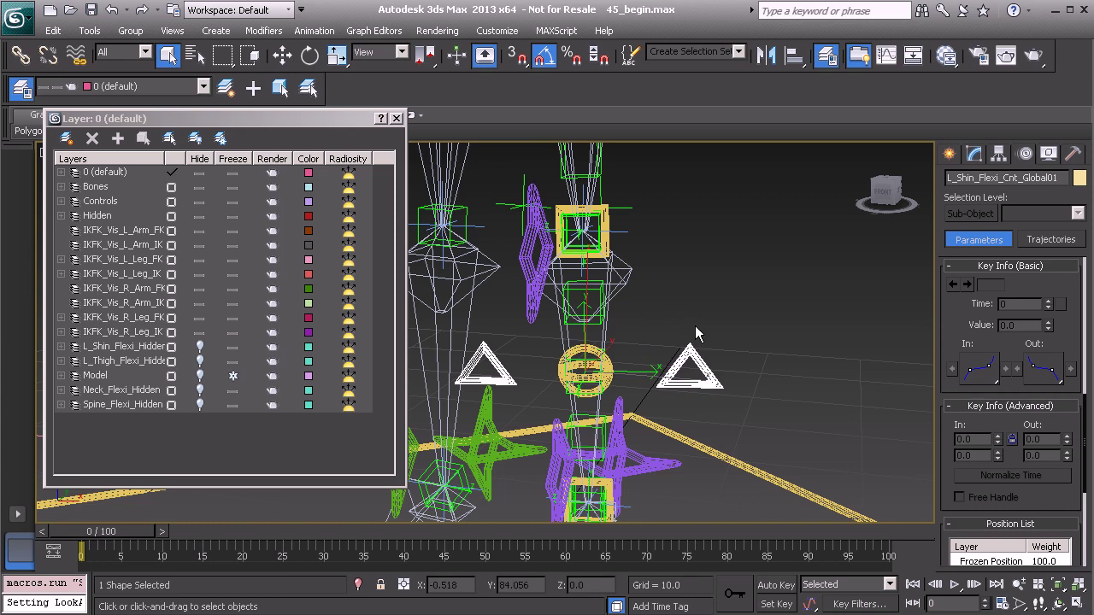
pyautogui.keyDown('alt'); pyautogui.moveTo(695, 326); pyautogui.dragTo(681, 266, button='middle'); pyautogui.keyUp('alt')
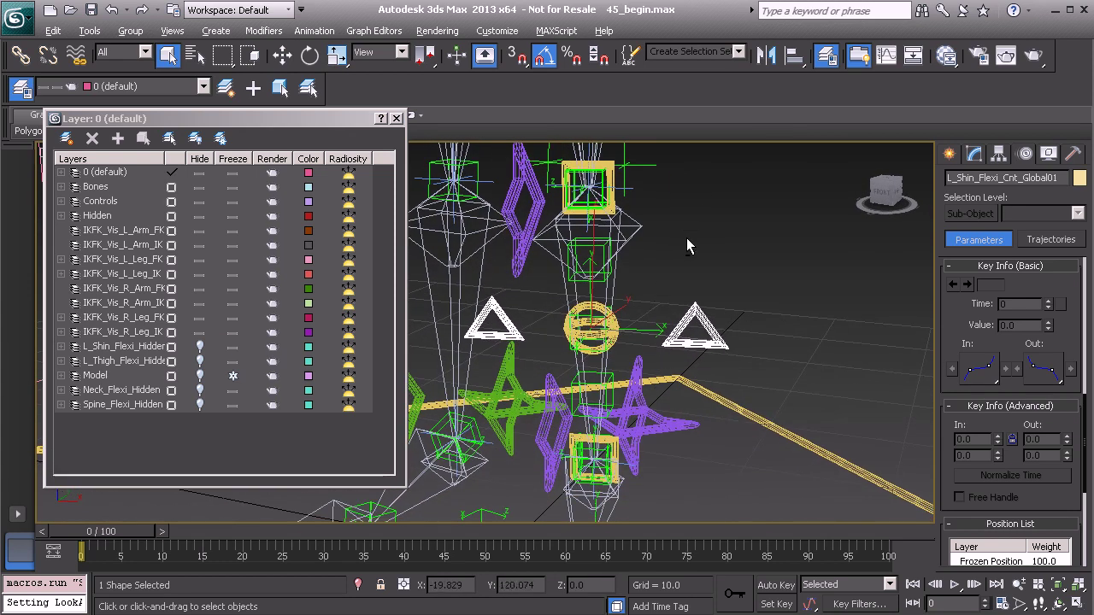
pyautogui.rightClick(687, 246)
pyautogui.click(622, 181)
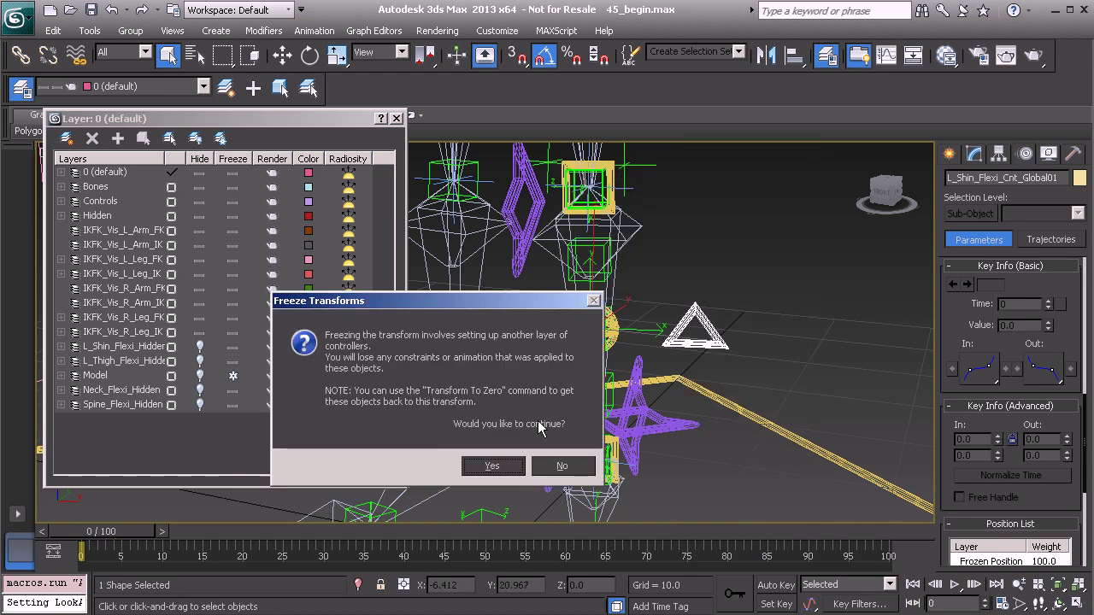
pyautogui.click(493, 465)
# - Add a Position Constraint and an Orientation Constraint from L_Shin_Flexi_Cnt_Global01 to its point driver, PtDrv_L_Shin_Flexi_Cnt_Global01
pyautogui.keyDown('alt'); pyautogui.moveTo(694, 326); pyautogui.dragTo(631, 311, button='middle'); pyautogui.keyUp('alt')
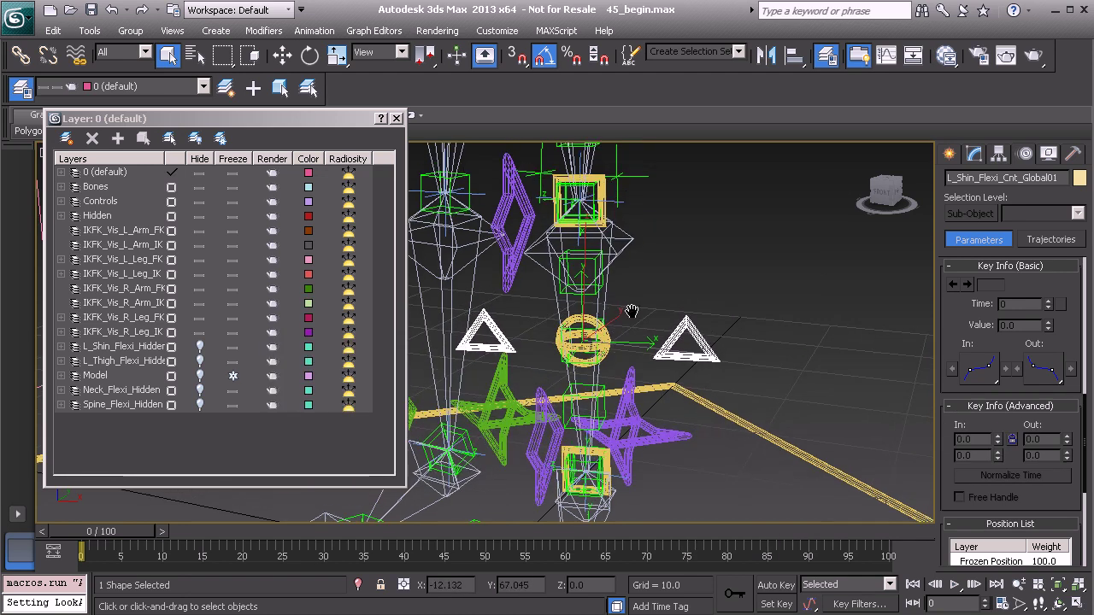
pyautogui.scroll(2, 650, 343)
pyautogui.moveTo(694, 344); pyautogui.dragTo(659, 327, button='middle')
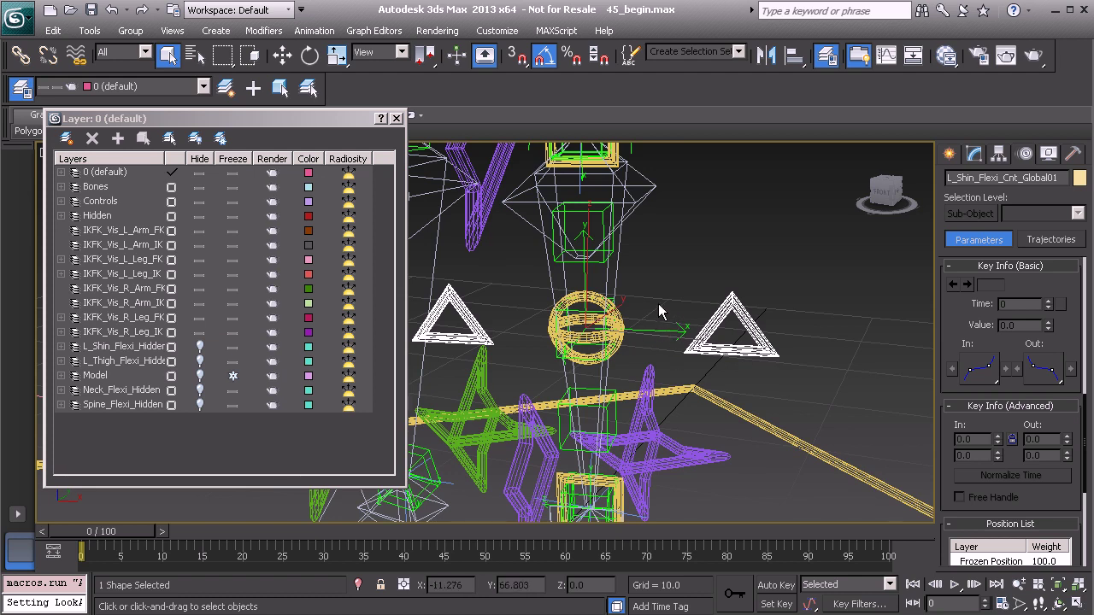
pyautogui.rightClick(667, 263)
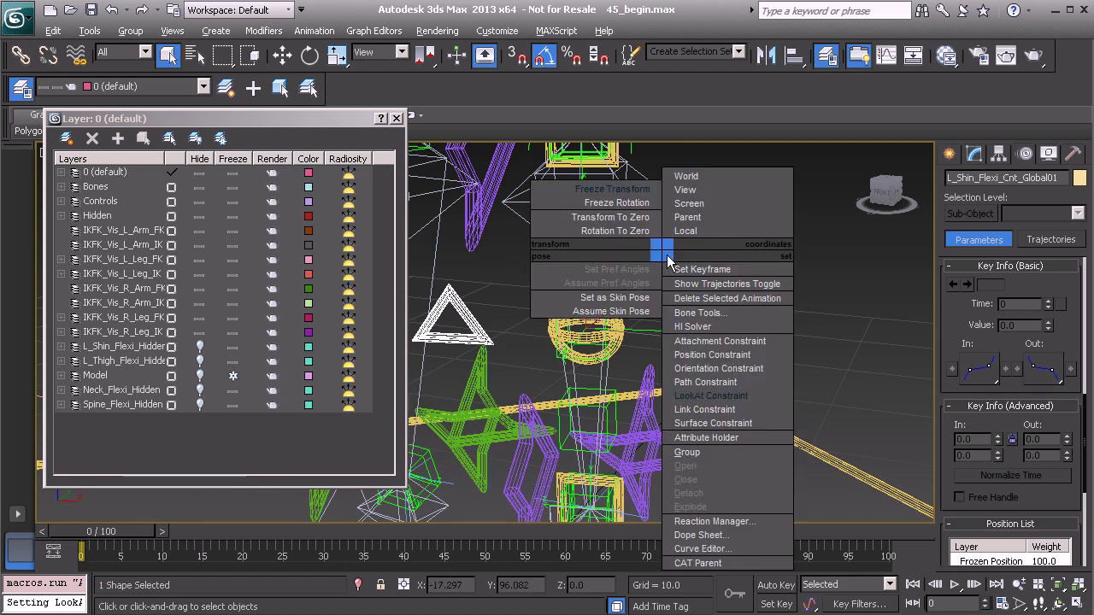
pyautogui.click(709, 354)
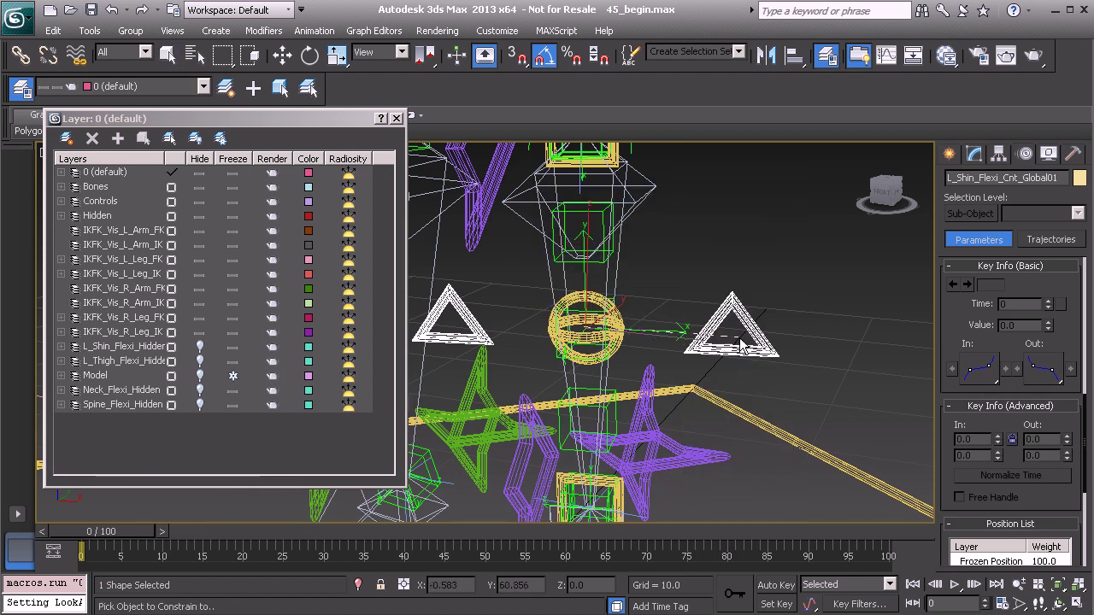
pyautogui.click(683, 327)
pyautogui.rightClick(672, 275)
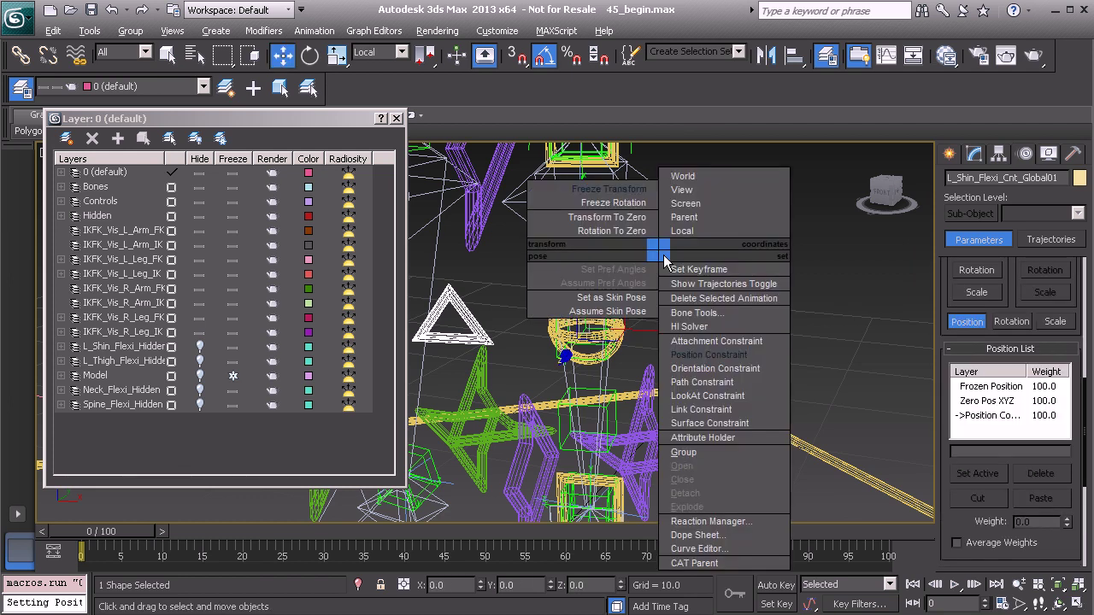
pyautogui.click(718, 361)
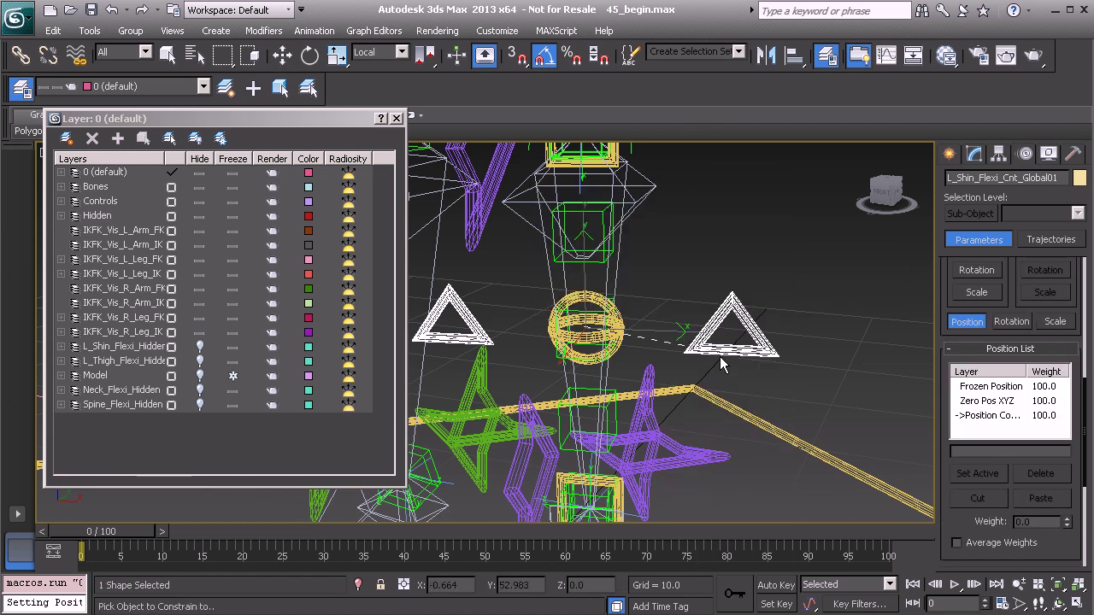
pyautogui.click(680, 321)
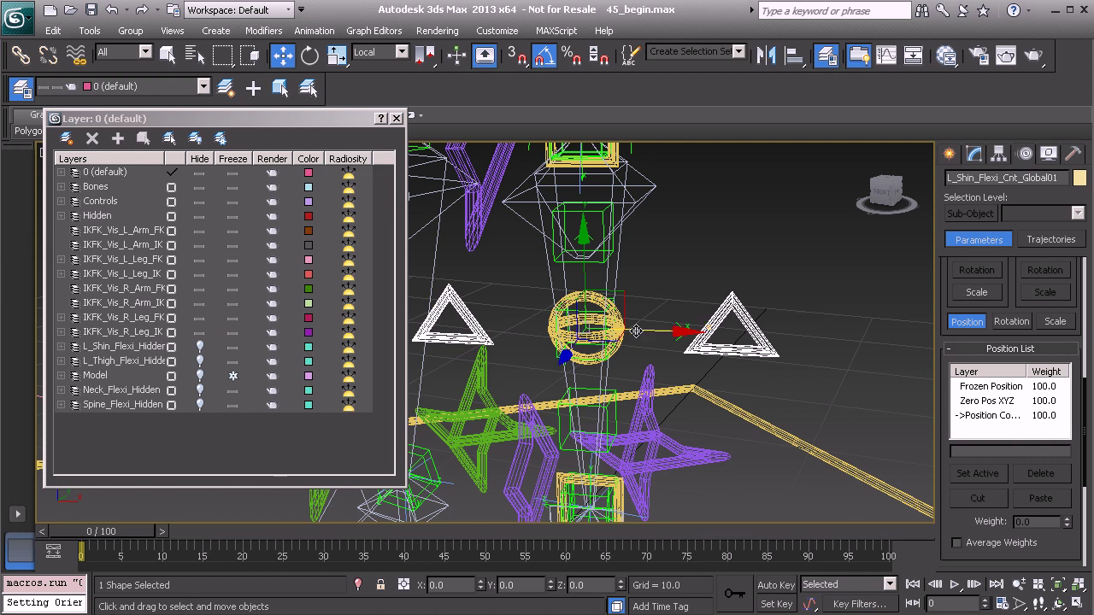
# - Test the shin Flexi rig by moving the left leg IK control Anim_L_Leg_IK01, and cancel the move
pyautogui.scroll(-6, 678, 350)
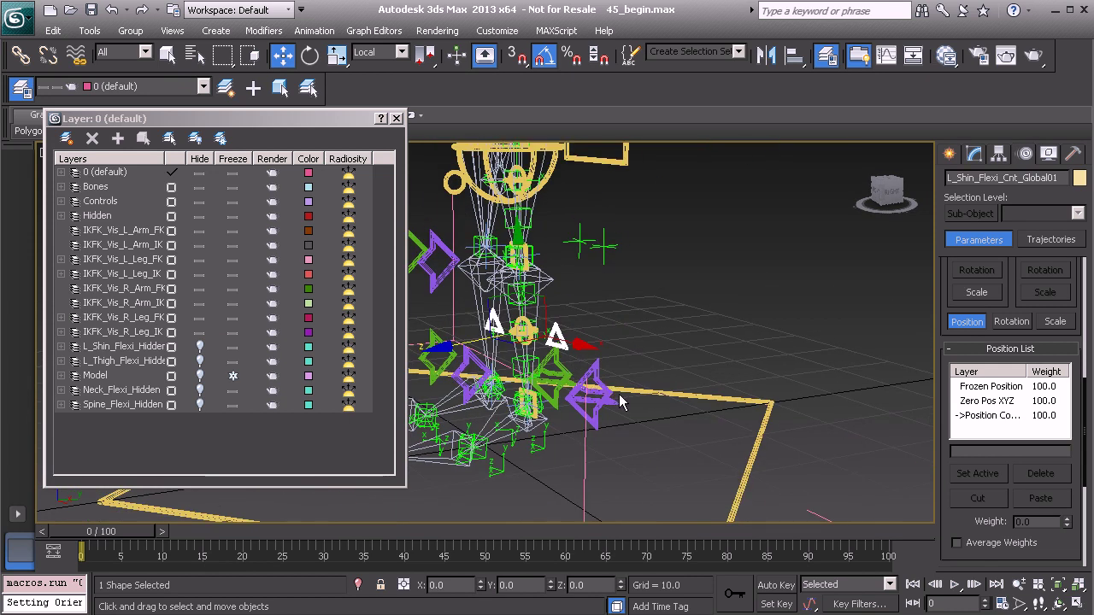
pyautogui.click(621, 403)
pyautogui.keyDown('alt'); pyautogui.moveTo(621, 404); pyautogui.dragTo(581, 364, button='middle'); pyautogui.keyUp('alt')
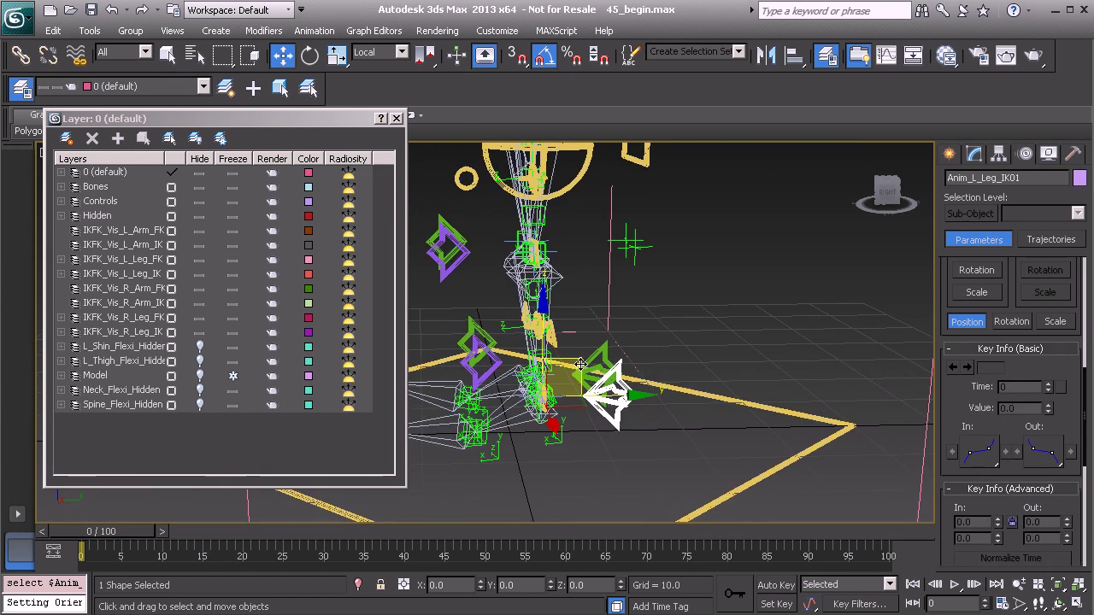
pyautogui.moveTo(581, 364); pyautogui.dragTo(615, 303)
pyautogui.rightClick(615, 303)
pyautogui.keyDown('alt'); pyautogui.moveTo(586, 338); pyautogui.dragTo(659, 353, button='middle'); pyautogui.keyUp('alt')
pyautogui.scroll(5, 659, 354)
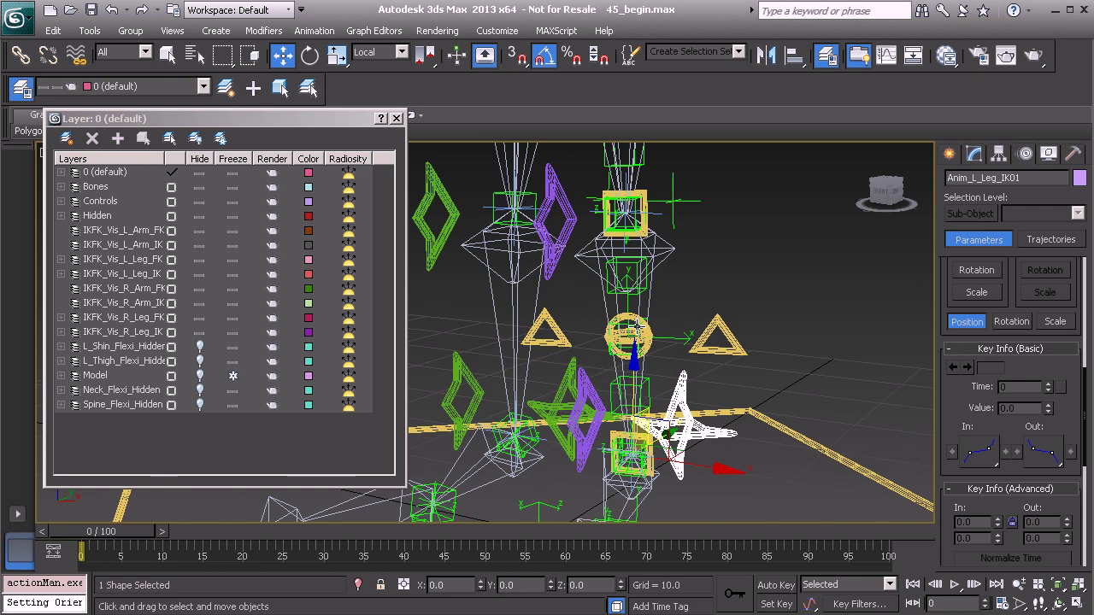
pyautogui.moveTo(636, 297); pyautogui.dragTo(614, 346, button='middle')
pyautogui.scroll(3, 613, 346)
pyautogui.moveTo(670, 283); pyautogui.dragTo(649, 310, button='middle')
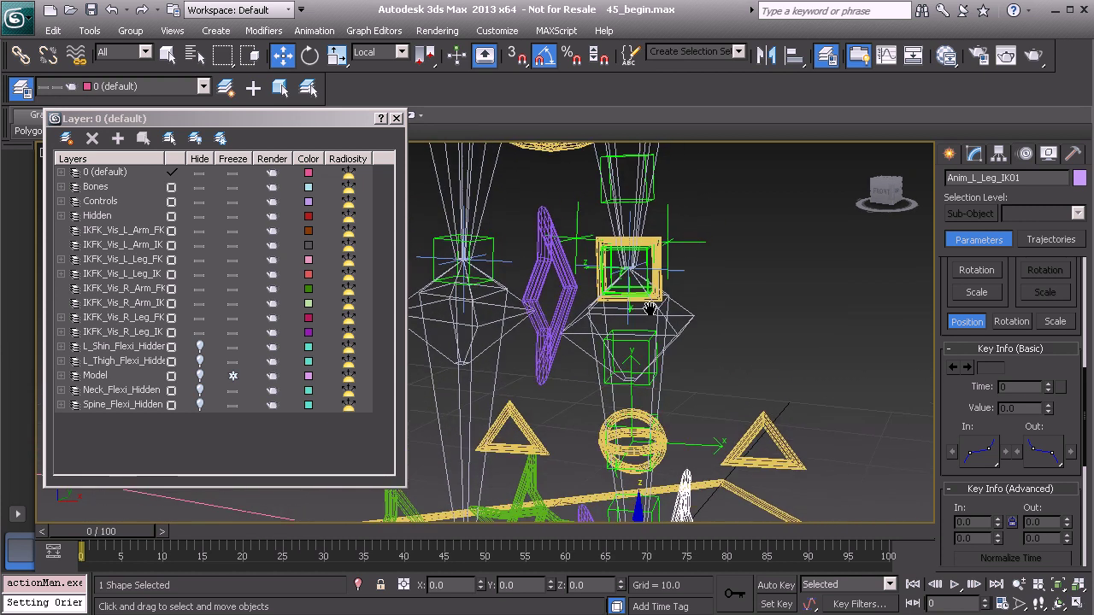
# - Add a Position Constraint from the knee control L_Shin_Flexi_Cnt_End01 to the left shin bone
pyautogui.scroll(2, 650, 310)
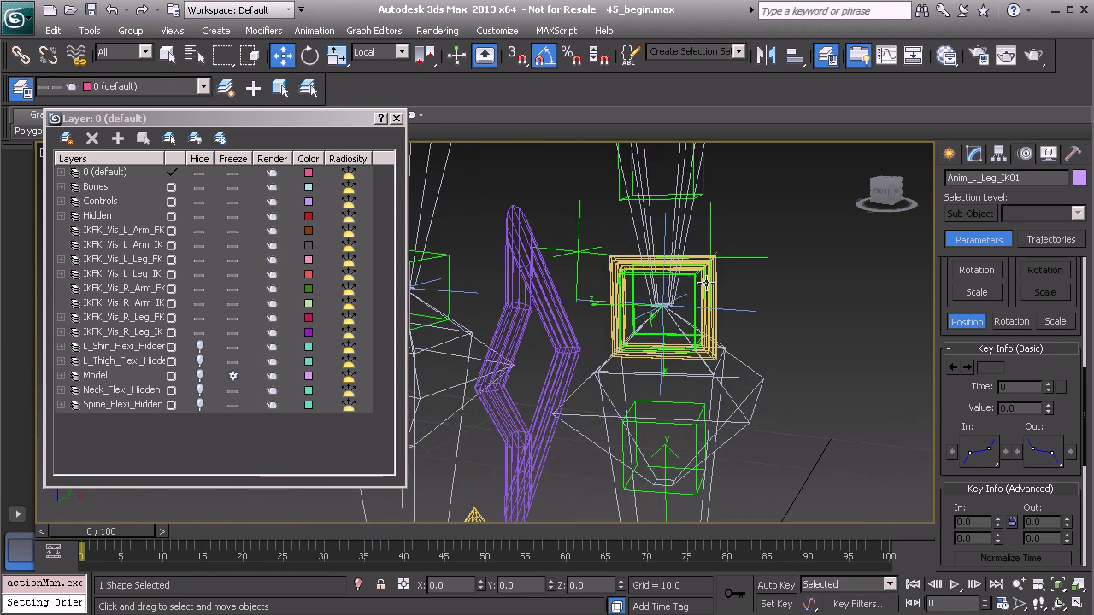
pyautogui.click(708, 282)
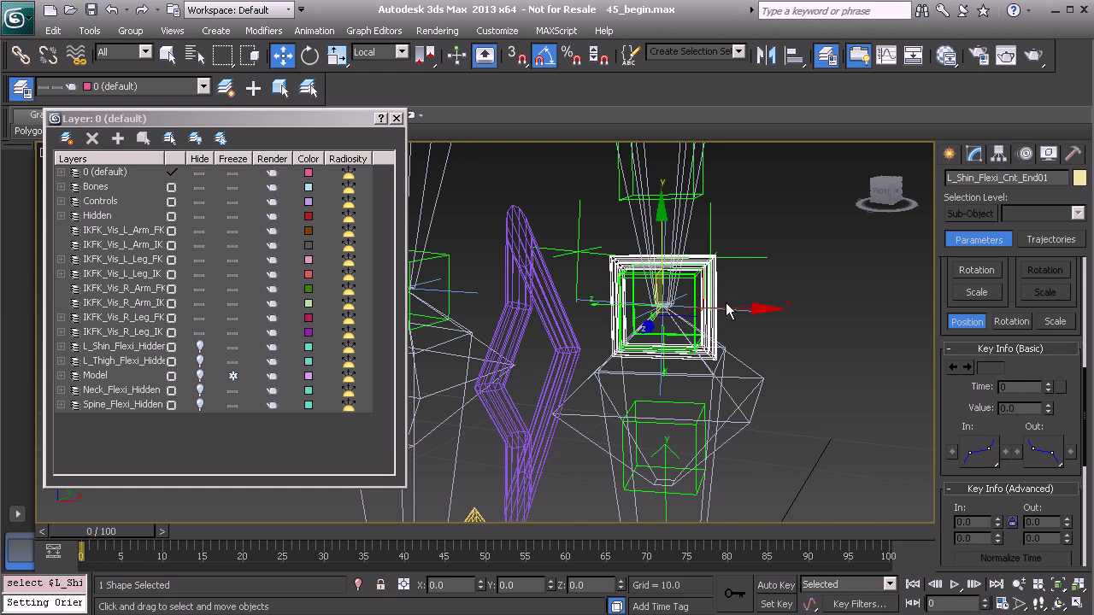
pyautogui.moveTo(717, 380); pyautogui.dragTo(676, 359, button='middle')
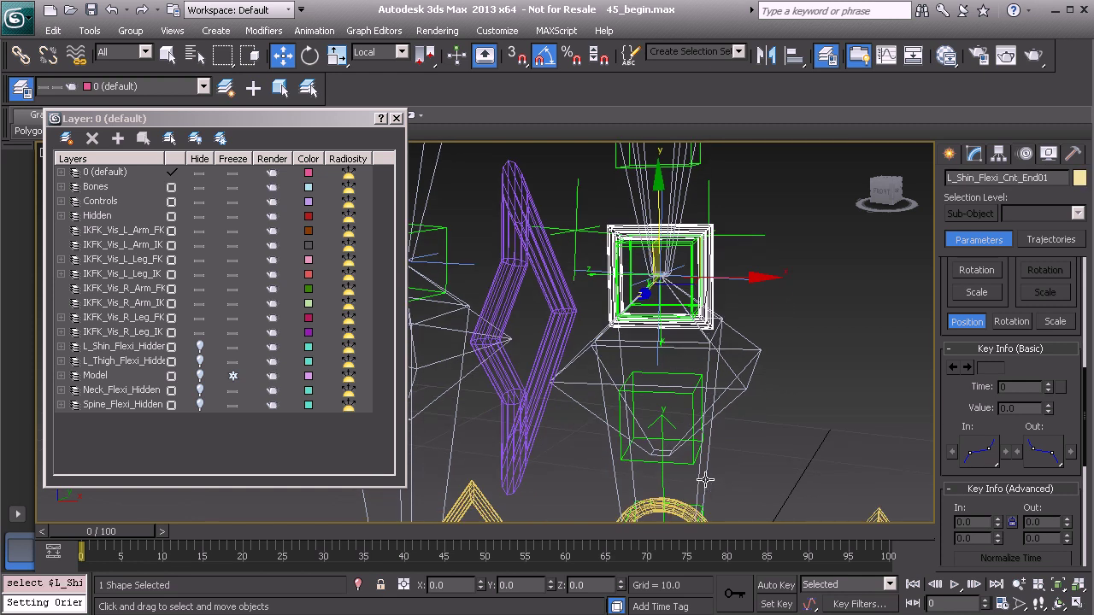
pyautogui.moveTo(733, 466); pyautogui.dragTo(717, 424, button='middle')
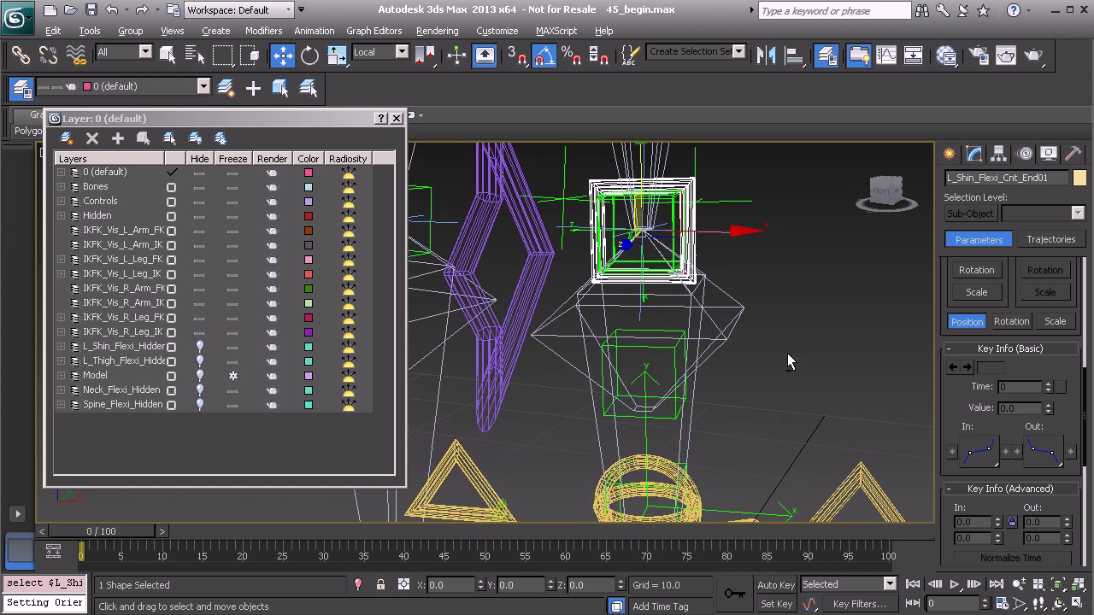
pyautogui.rightClick(787, 354)
pyautogui.click(835, 446)
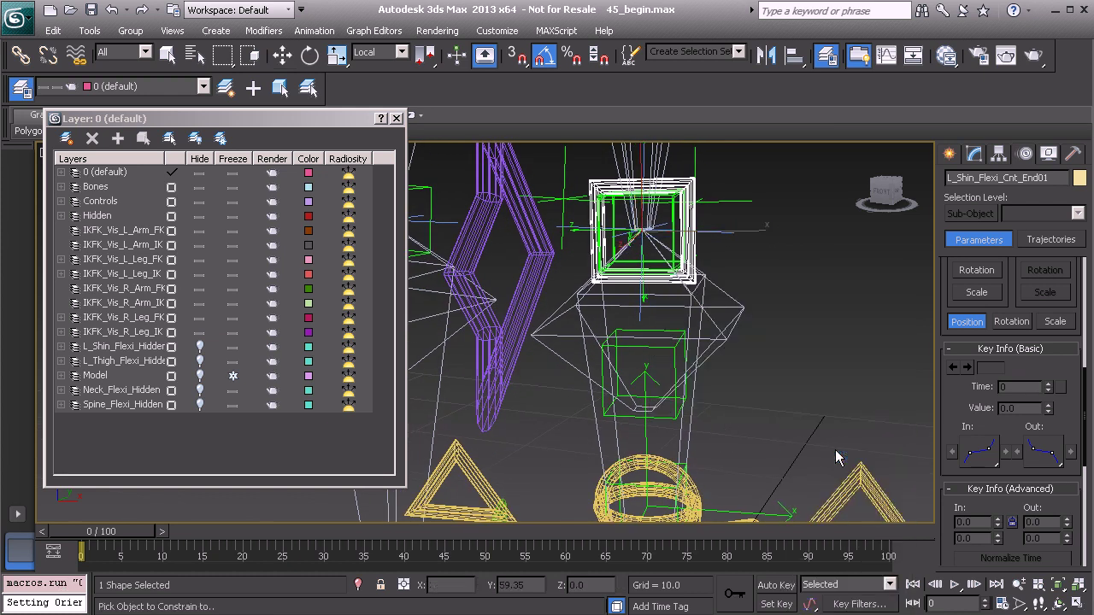
pyautogui.click(684, 432)
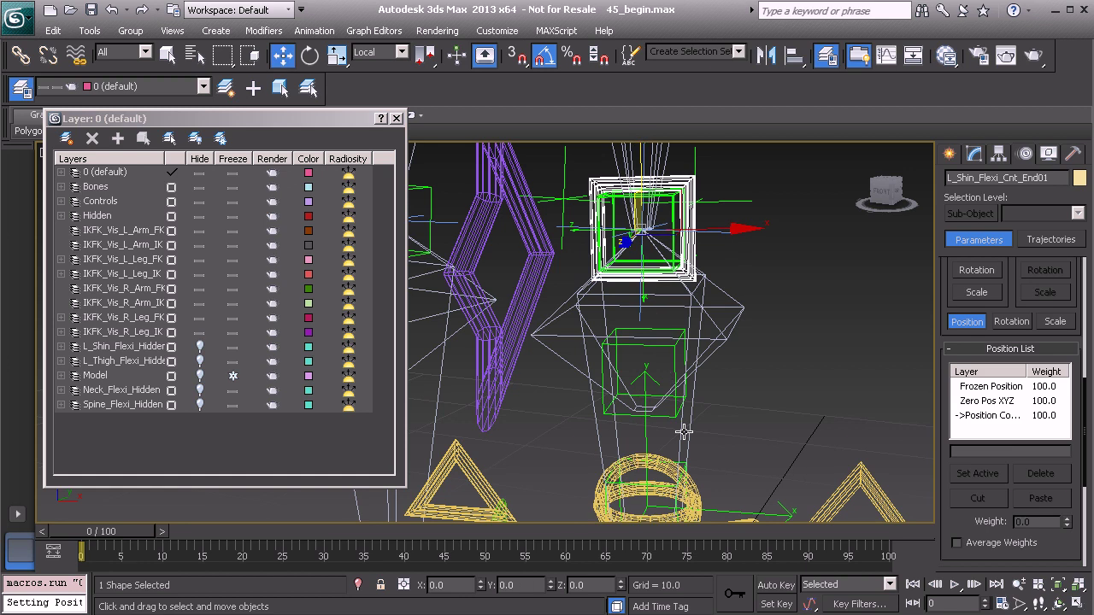
# - Add a Position Constraint from the ankle control L_Shin_Flexi_Cnt_Start01 to the left foot bone
pyautogui.keyDown('alt'); pyautogui.moveTo(692, 437); pyautogui.dragTo(632, 429, button='middle'); pyautogui.keyUp('alt')
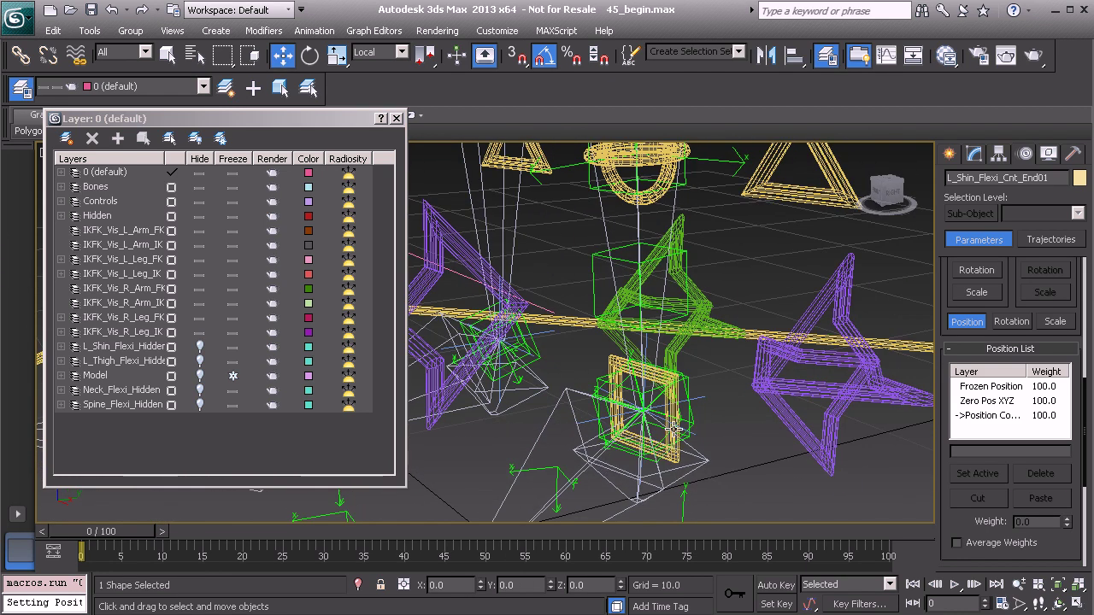
pyautogui.keyDown('alt'); pyautogui.moveTo(608, 390); pyautogui.dragTo(599, 391, button='middle'); pyautogui.keyUp('alt')
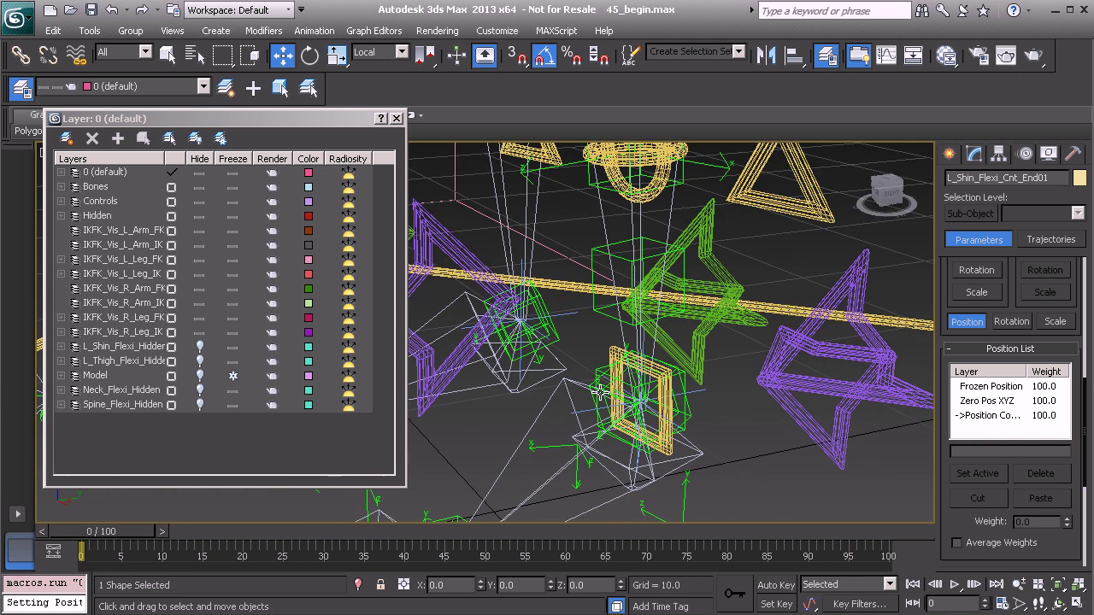
pyautogui.click(615, 353)
pyautogui.keyDown('alt'); pyautogui.moveTo(615, 352); pyautogui.dragTo(578, 343, button='middle'); pyautogui.keyUp('alt')
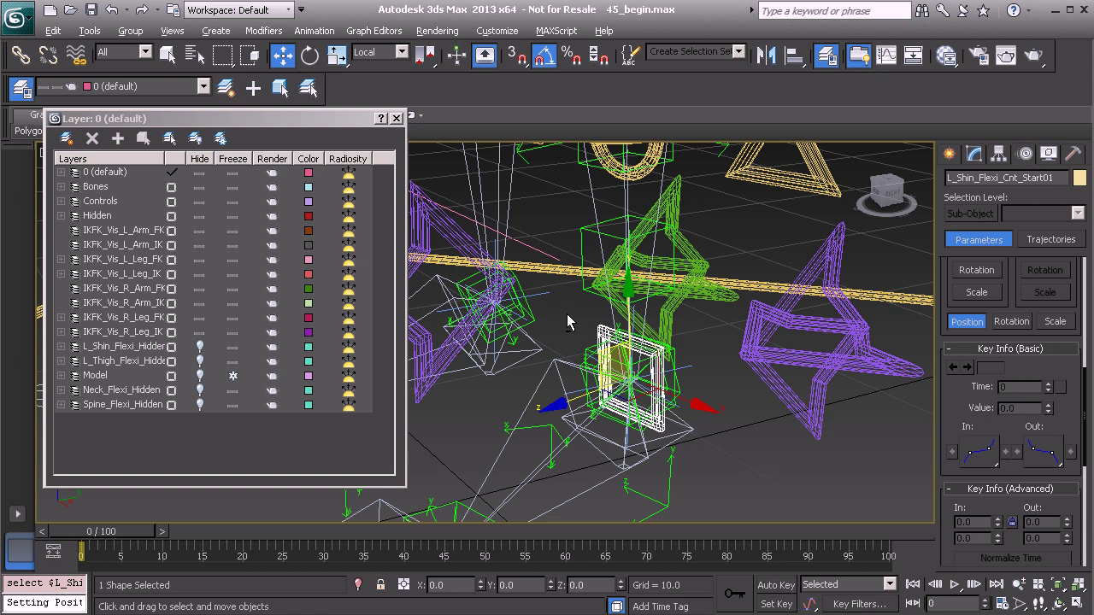
pyautogui.rightClick(567, 314)
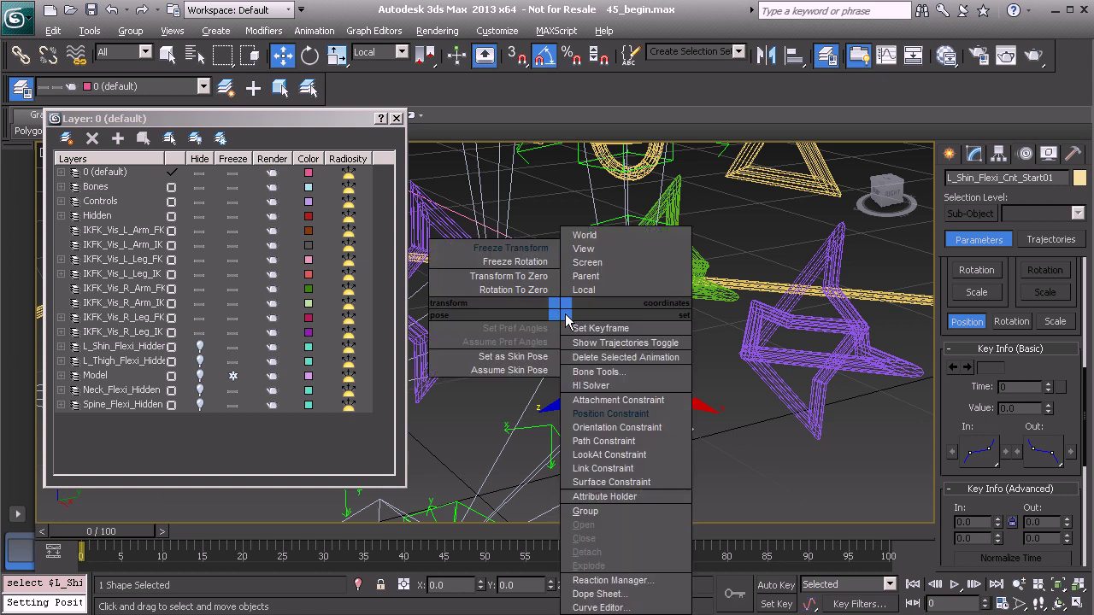
pyautogui.click(599, 415)
pyautogui.click(538, 384)
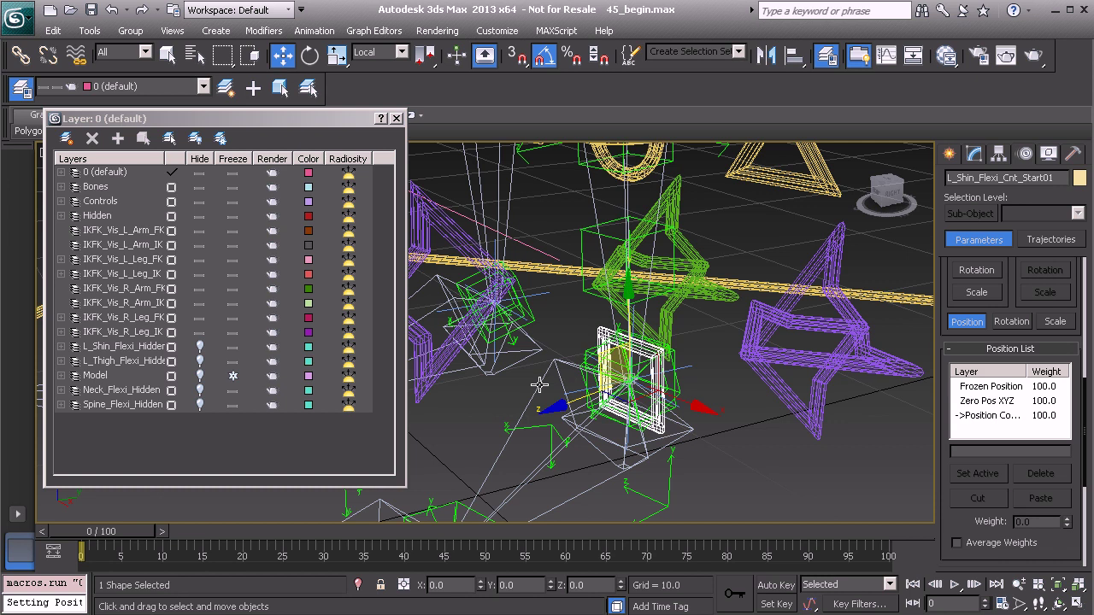
# - Turn off L_Leg_IK in the custom attributes of Anim_COG01 to switch the left leg to FK
pyautogui.scroll(-3, 615, 365)
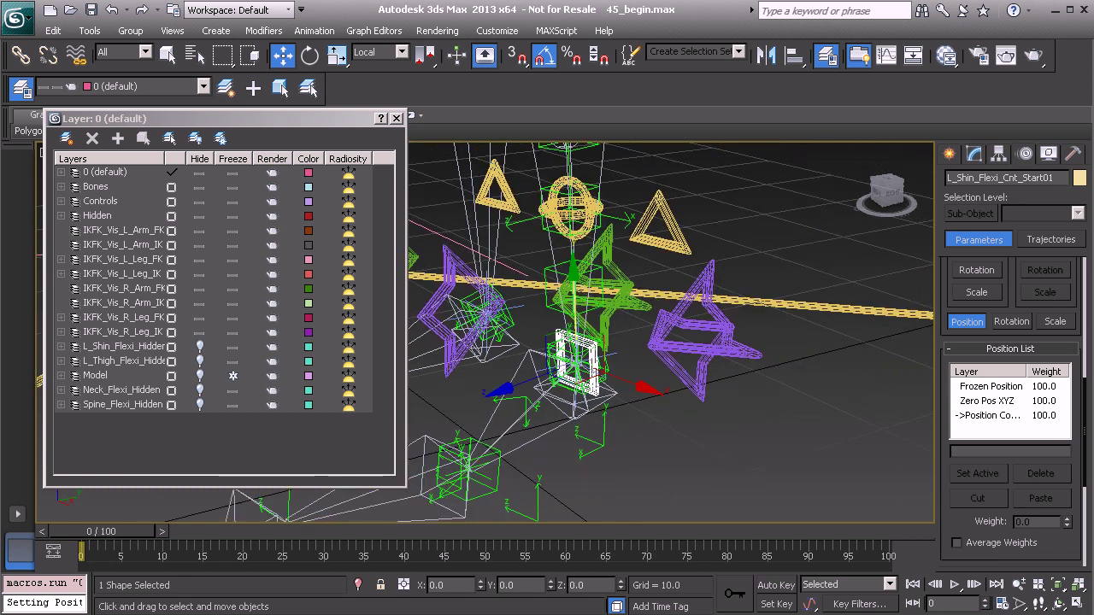
pyautogui.moveTo(679, 350)
pyautogui.keyDown('alt'); pyautogui.mouseDown(button='middle')
pyautogui.moveTo(598, 351)
pyautogui.moveTo(602, 366)
pyautogui.moveTo(636, 375)
pyautogui.moveTo(666, 365)
pyautogui.mouseUp(button='middle'); pyautogui.keyUp('alt')
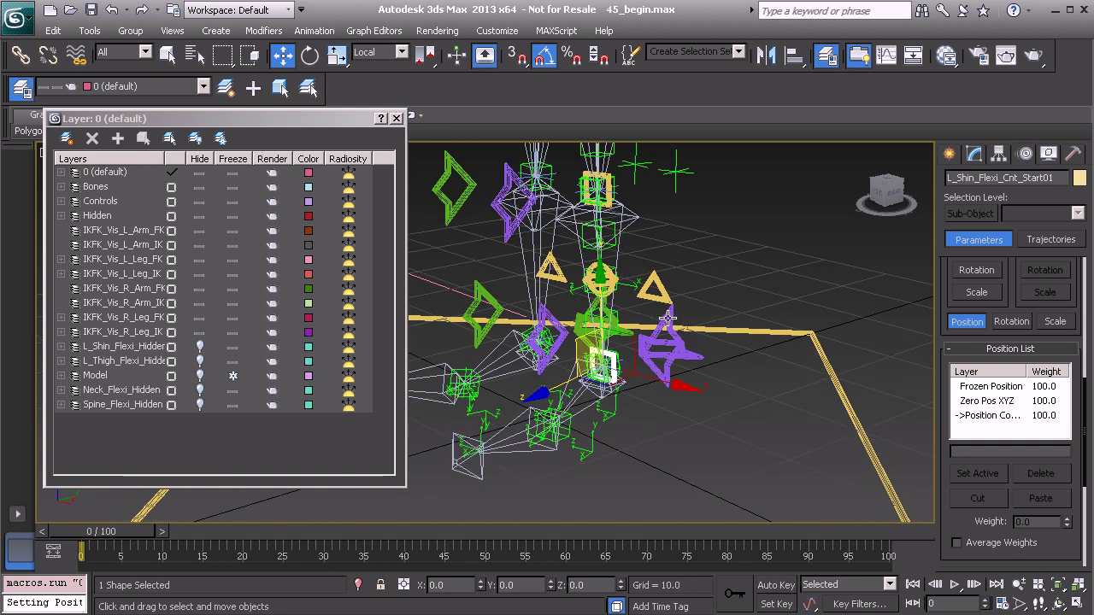
pyautogui.moveTo(665, 195); pyautogui.dragTo(662, 343, button='middle')
pyautogui.click(708, 208)
pyautogui.keyDown('alt'); pyautogui.moveTo(664, 293); pyautogui.dragTo(682, 222, button='middle'); pyautogui.keyUp('alt')
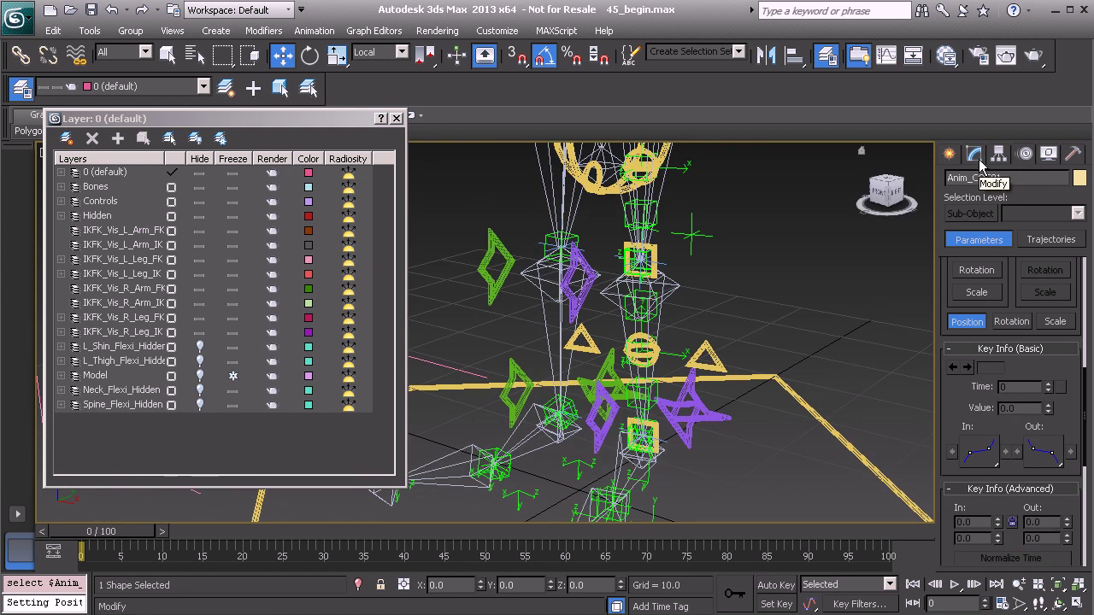
pyautogui.click(980, 162)
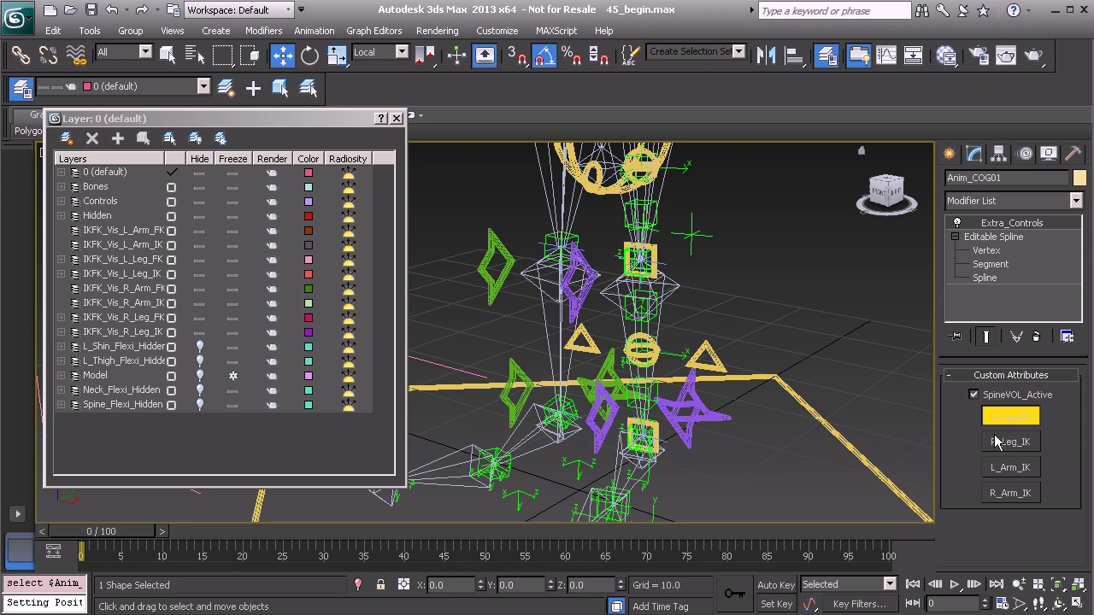
pyautogui.click(1010, 416)
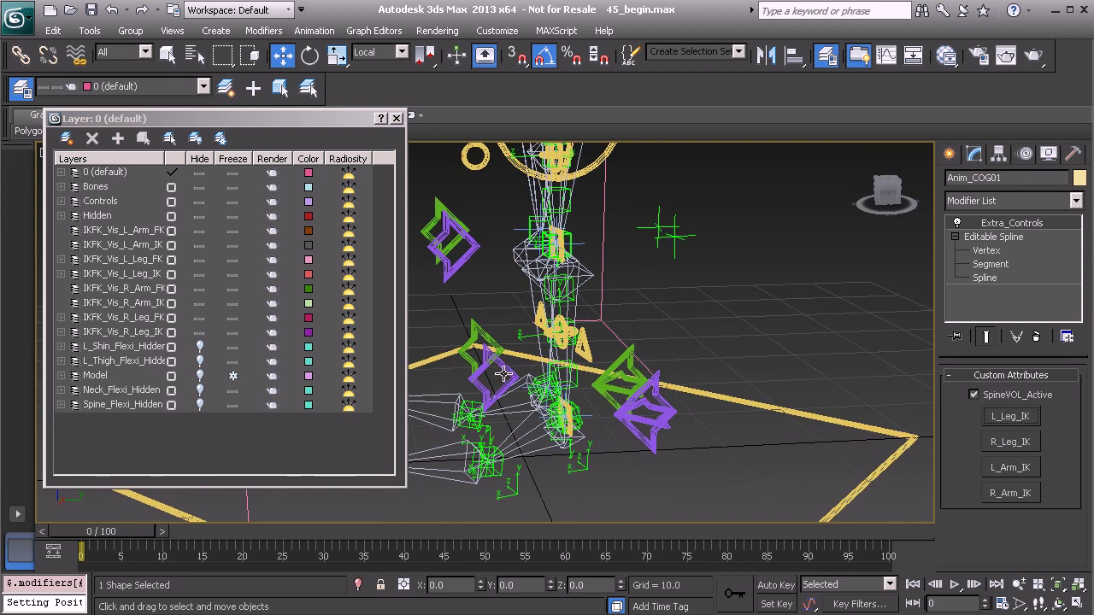
# - Test the constrained shin Flexi controls by moving the left ankle FK control Anim_L_Ankle_FK01, and undo the move
pyautogui.click(503, 374)
pyautogui.moveTo(528, 373); pyautogui.dragTo(588, 333, button='middle')
pyautogui.keyDown('alt'); pyautogui.moveTo(588, 334); pyautogui.dragTo(571, 324, button='middle'); pyautogui.keyUp('alt')
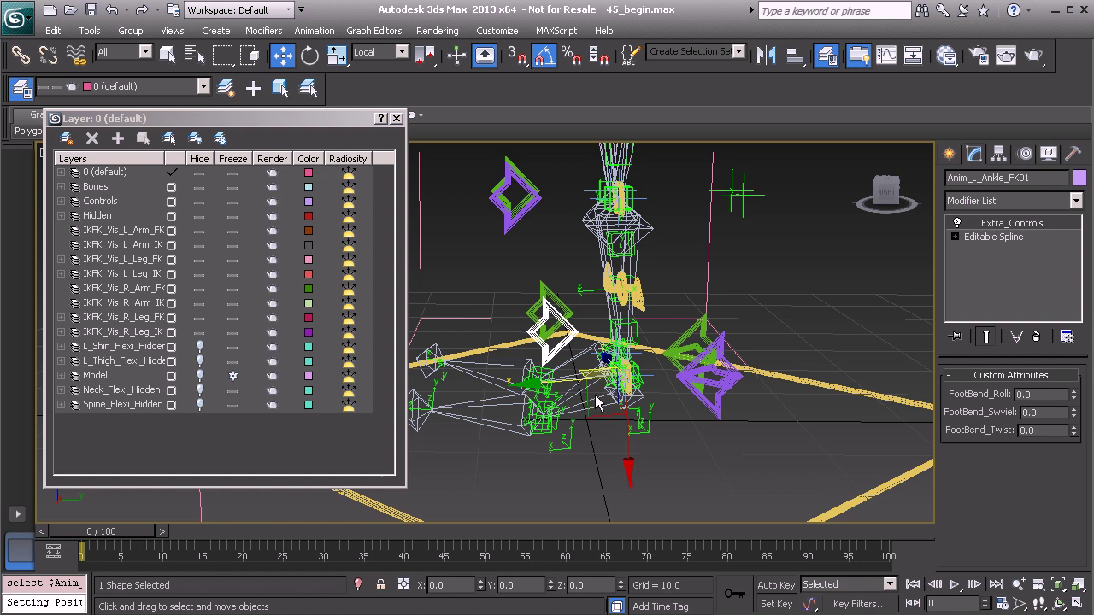
pyautogui.moveTo(597, 415); pyautogui.dragTo(812, 389)
pyautogui.moveTo(1022, 472); pyautogui.dragTo(488, 484)
pyautogui.hotkey('ctrl', 'z')
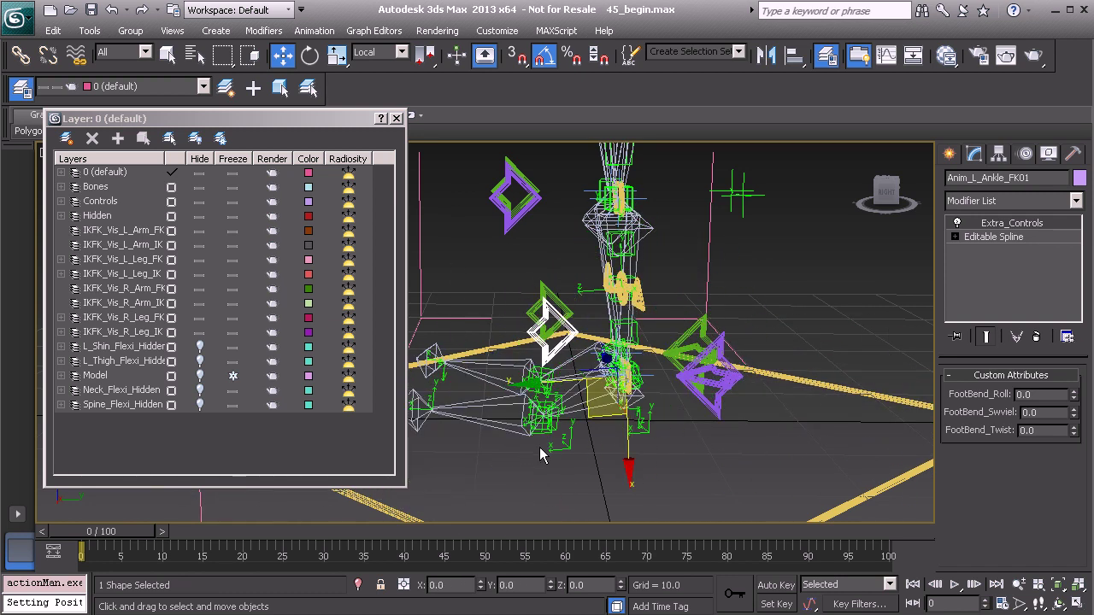
pyautogui.keyDown('alt'); pyautogui.moveTo(648, 372); pyautogui.dragTo(694, 365, button='middle'); pyautogui.keyUp('alt')
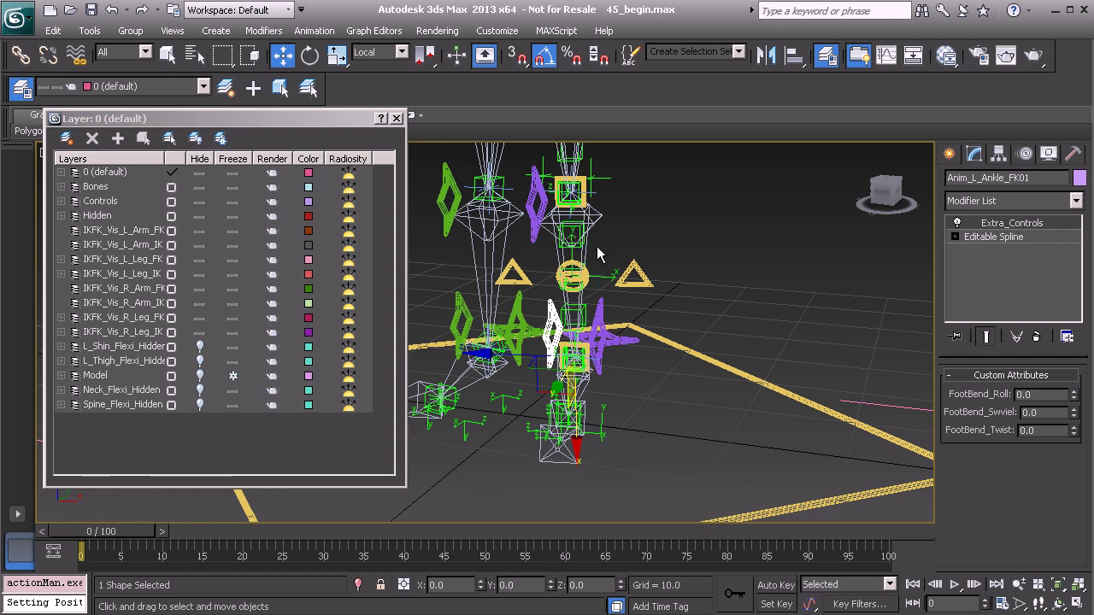
pyautogui.keyDown('alt'); pyautogui.moveTo(596, 246); pyautogui.dragTo(590, 274, button='middle'); pyautogui.keyUp('alt')
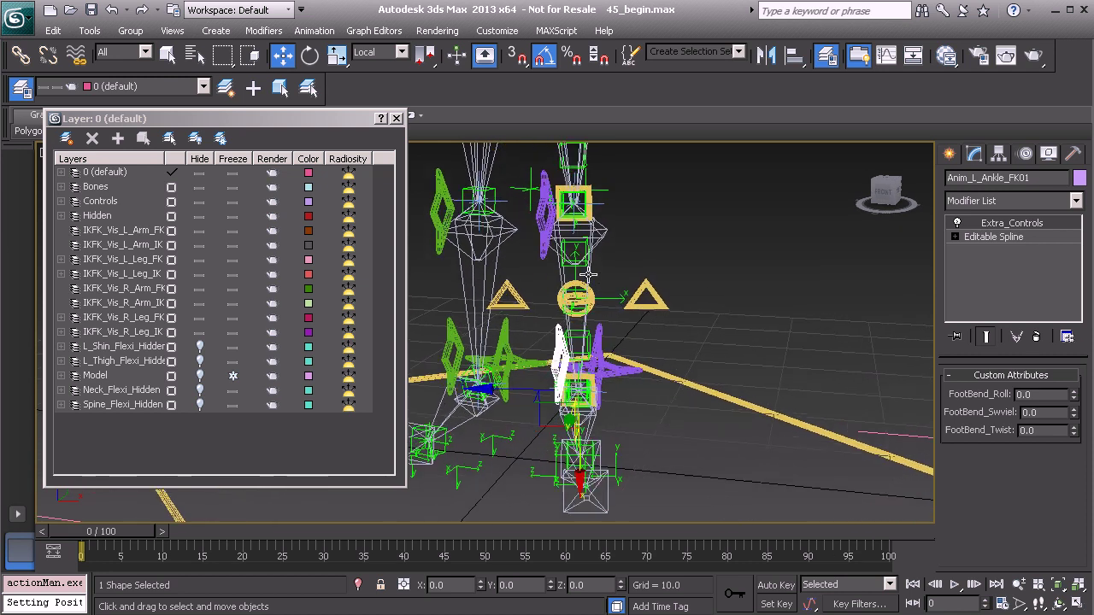